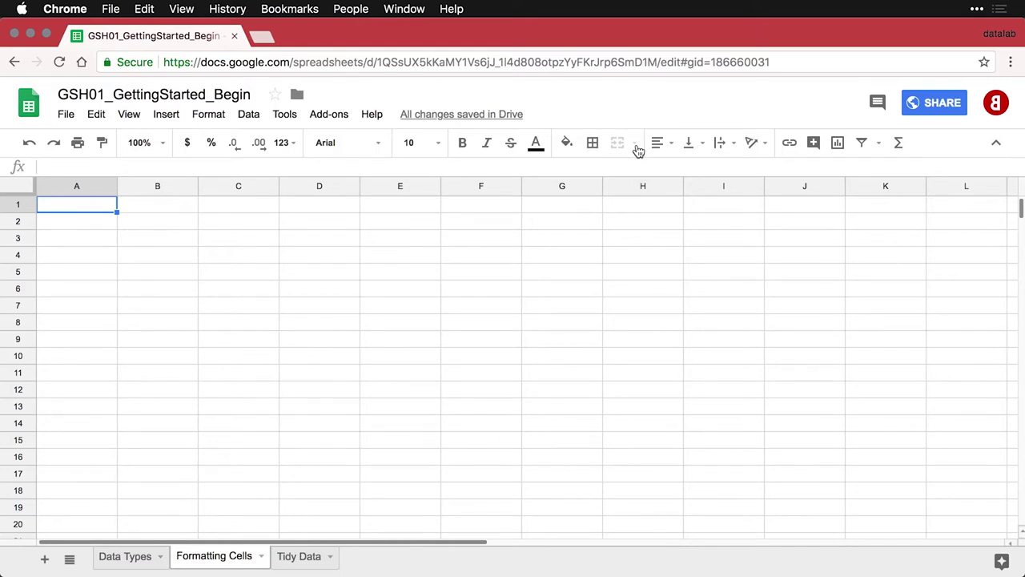
# - Enter Font and Arial in A1:B1, and Font and Sorts Mill Goudy in A2:B2
pyautogui.write('Font\tArial')
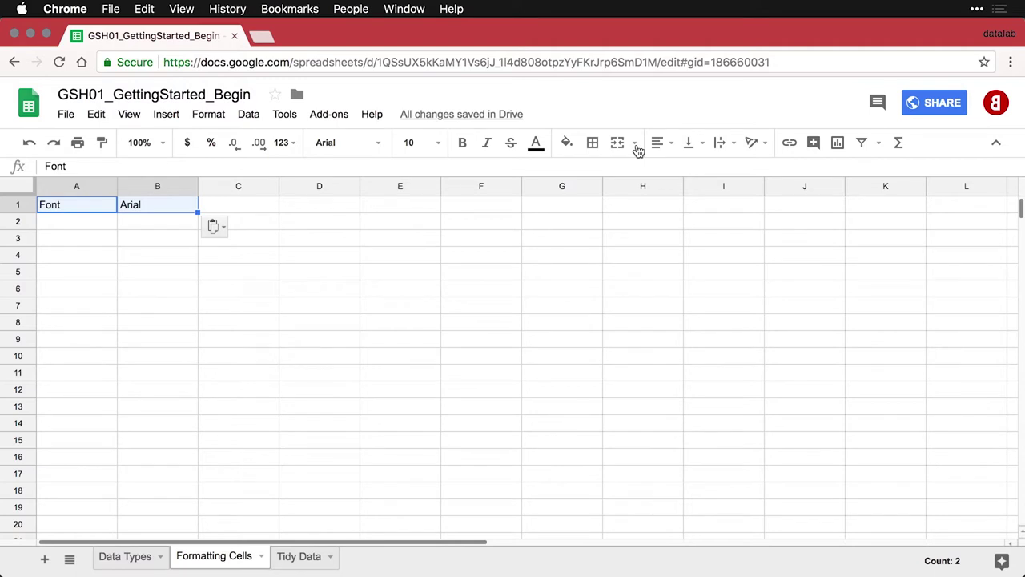
pyautogui.click(97, 222)
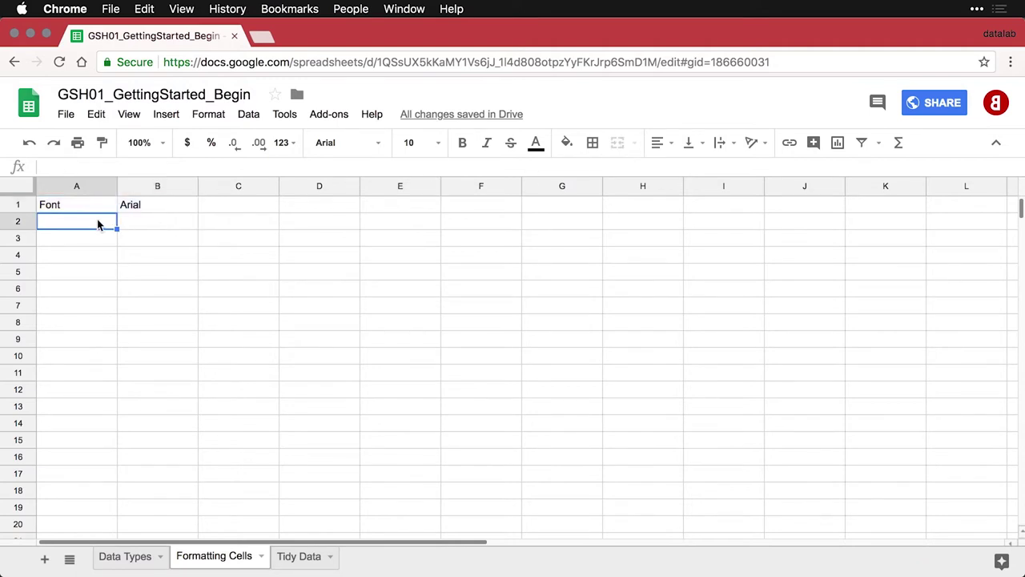
pyautogui.write('Font\tSorts Mill Goudy')
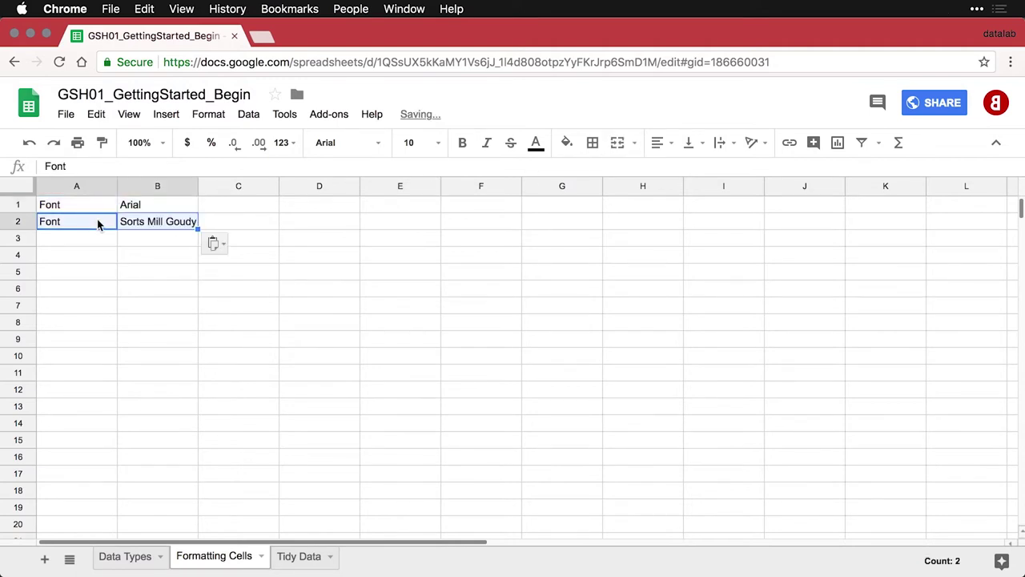
# - Apply the Sorts Mill Goudy font to cell B2 and auto-fit the width of column B
pyautogui.click(155, 222)
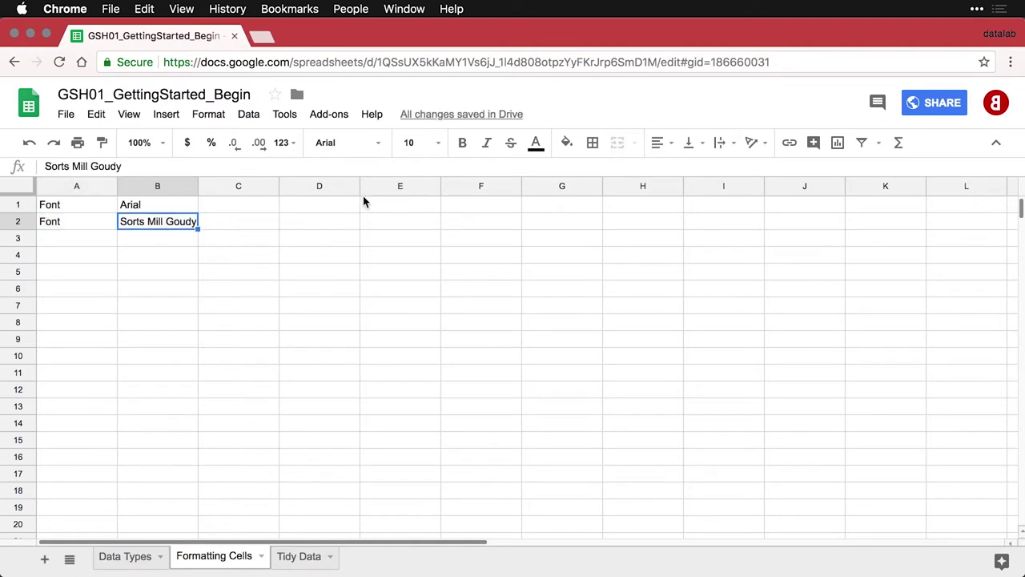
pyautogui.click(381, 144)
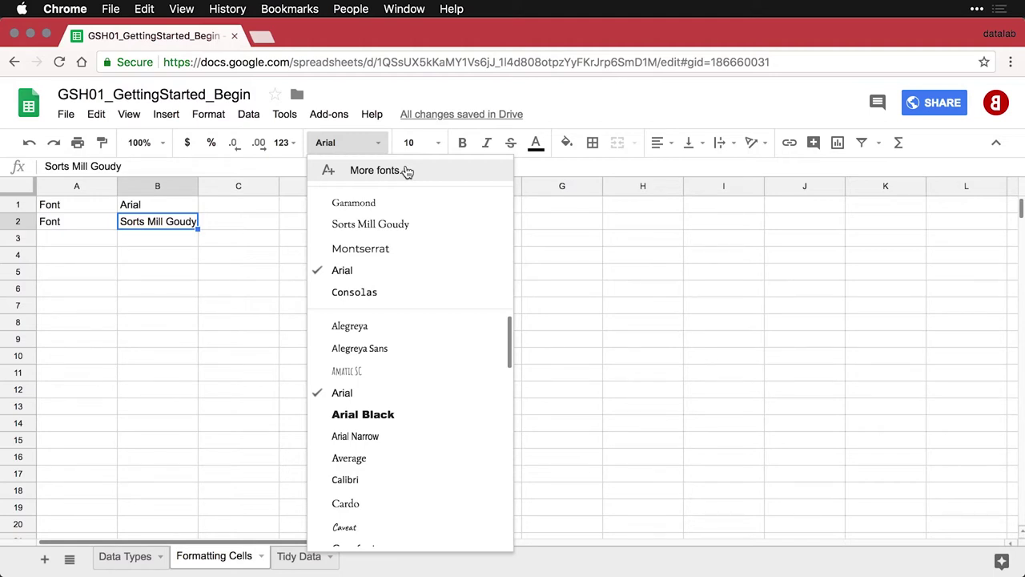
pyautogui.click(417, 227)
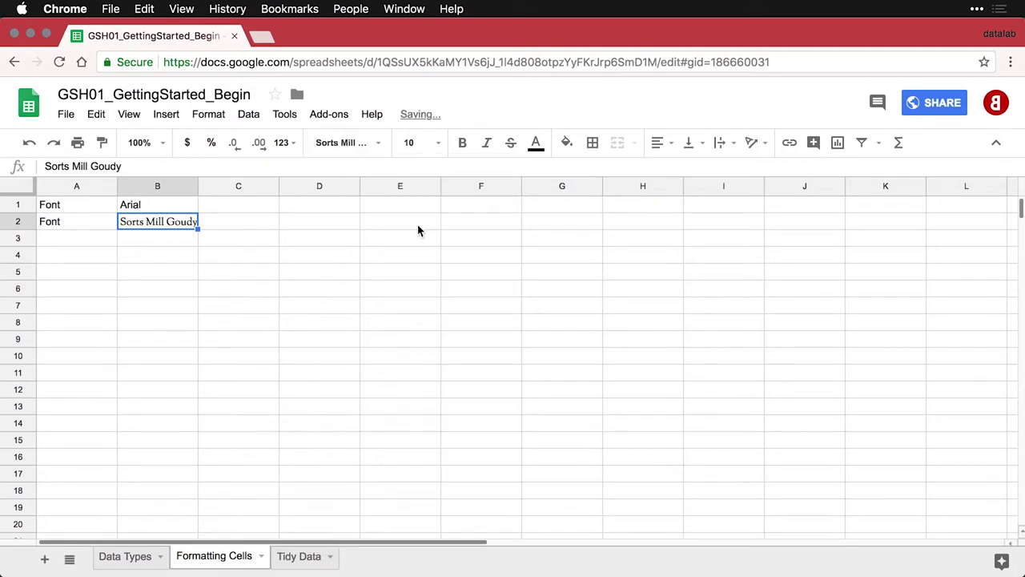
pyautogui.doubleClick(198, 187)
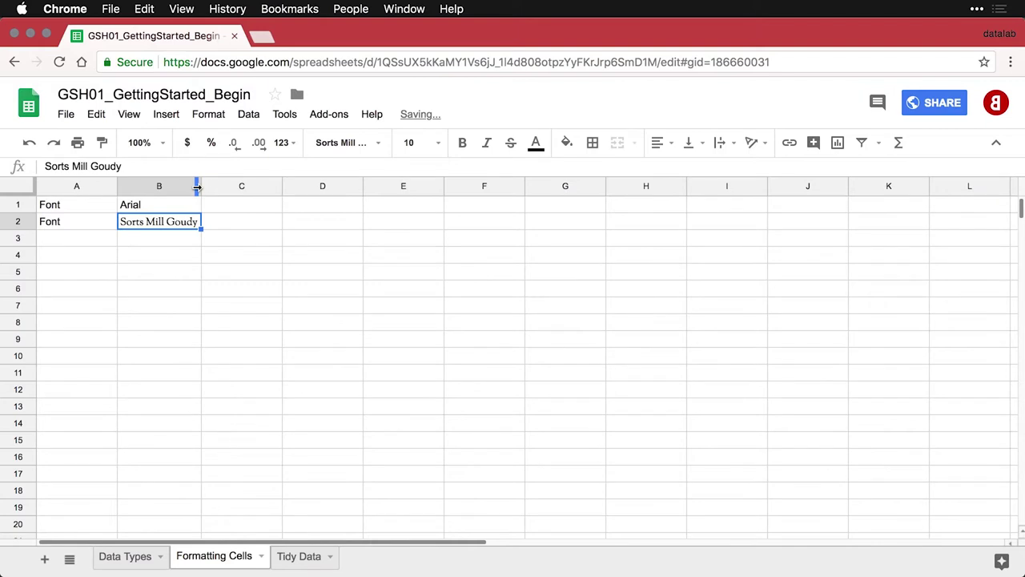
# - Enter Font and Consolas in A3:B3 and apply the Consolas font to B3
pyautogui.click(81, 237)
pyautogui.write('Font\tConsolas')
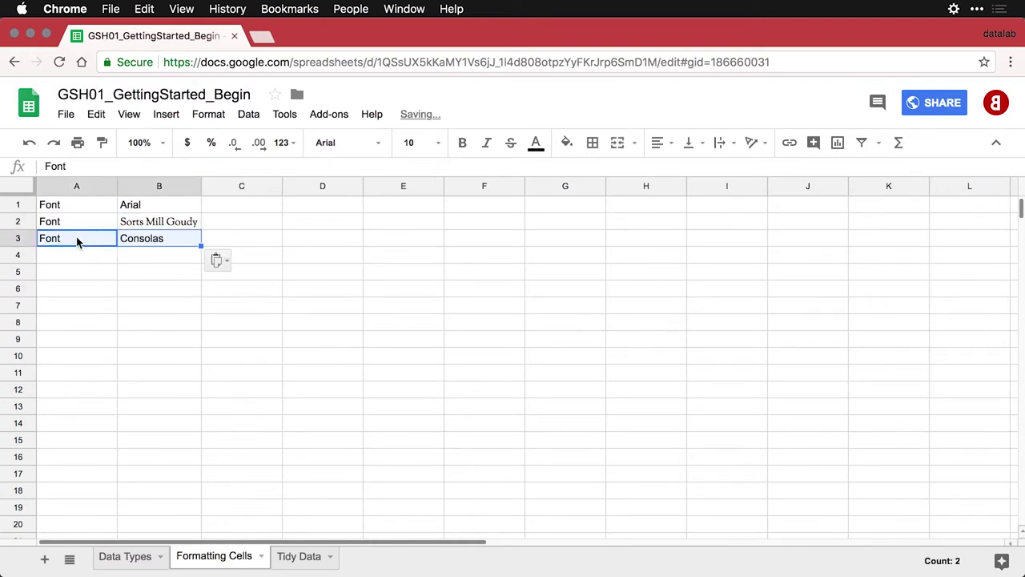
pyautogui.click(153, 242)
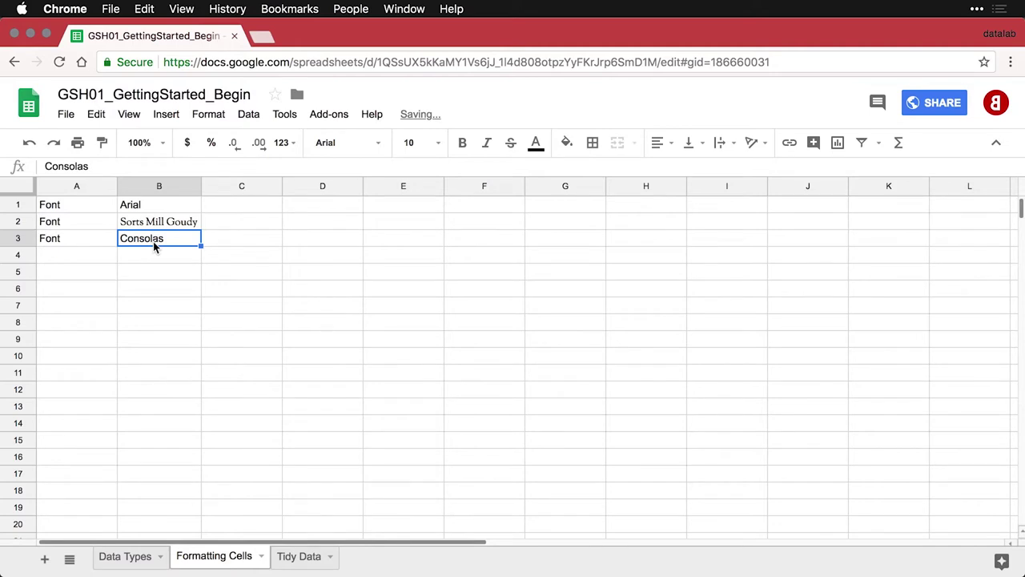
pyautogui.click(382, 142)
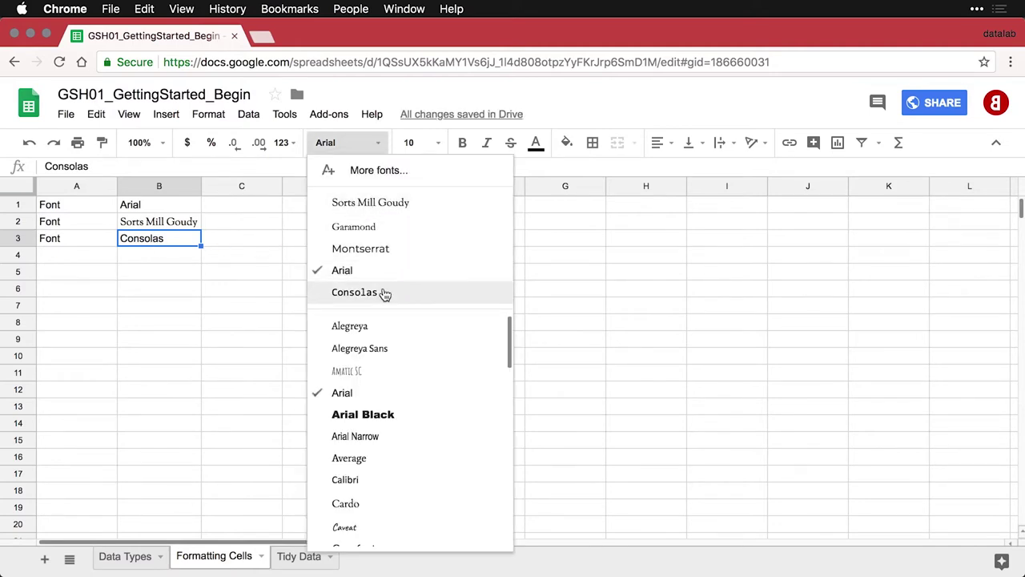
pyautogui.click(355, 293)
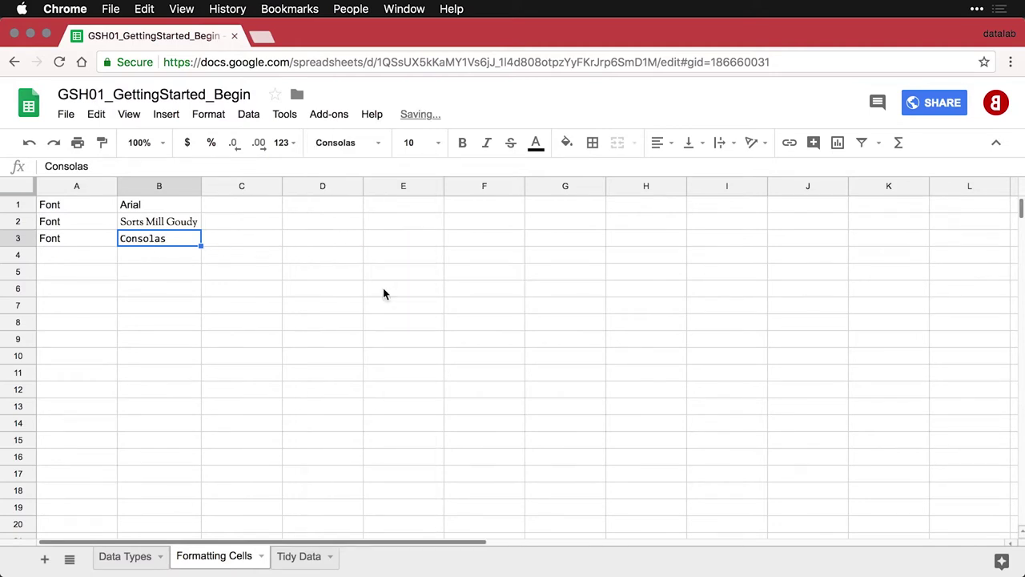
# - Enter Font size and 8-point in A4:B4 and set the font size of B4 to 8
pyautogui.click(94, 256)
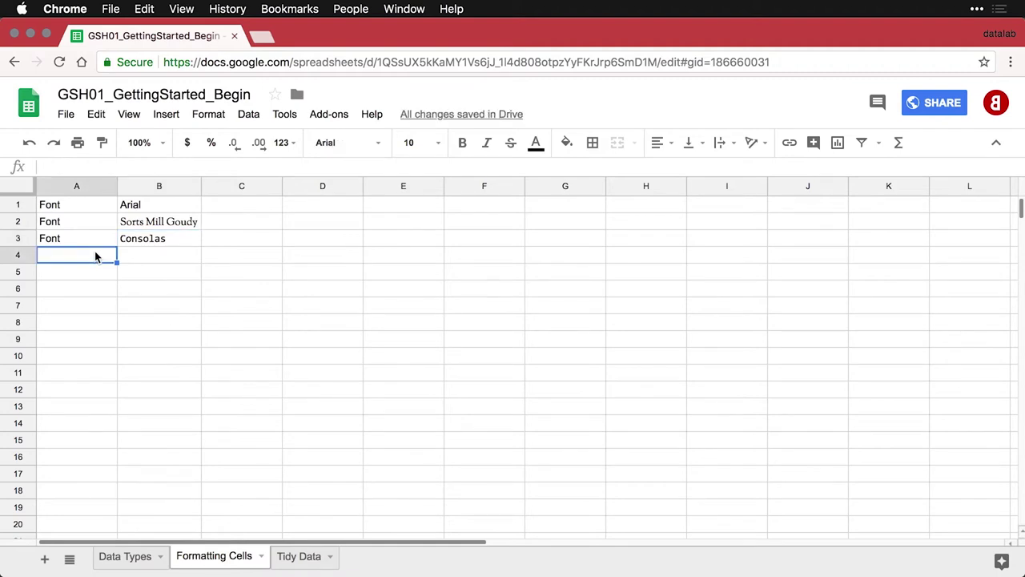
pyautogui.write('Font size\t8-point')
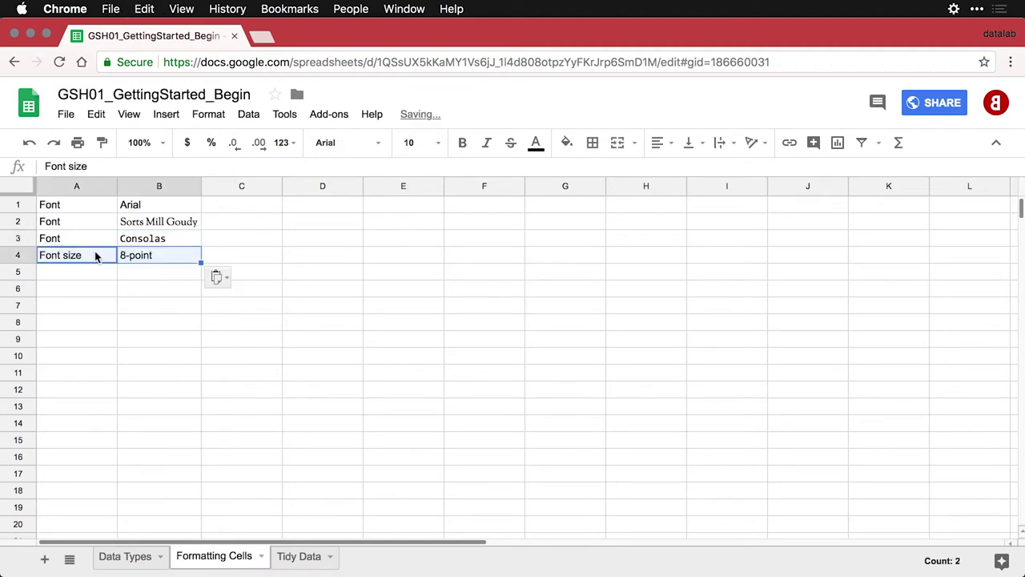
pyautogui.click(146, 257)
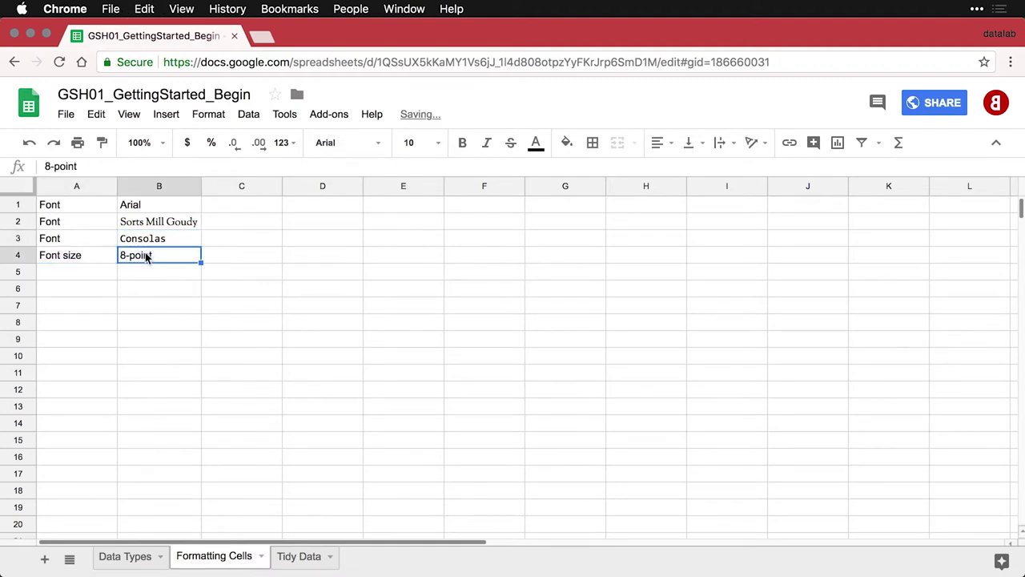
pyautogui.click(440, 144)
pyautogui.click(415, 213)
# - Enter Font size and 20-point in A5:B5 and set B5 to the custom font size 20
pyautogui.click(96, 277)
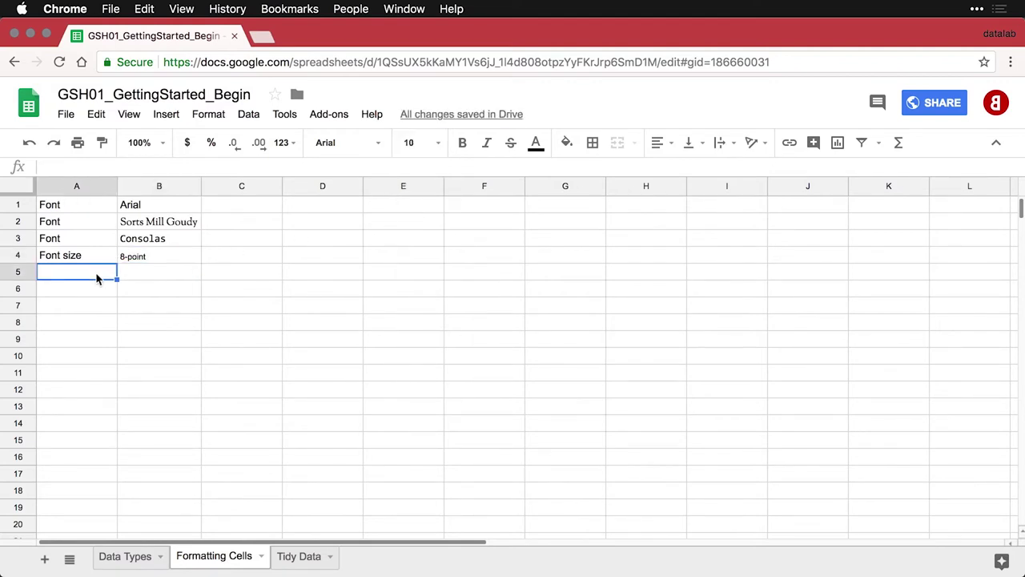
pyautogui.write('Font size\t20-point')
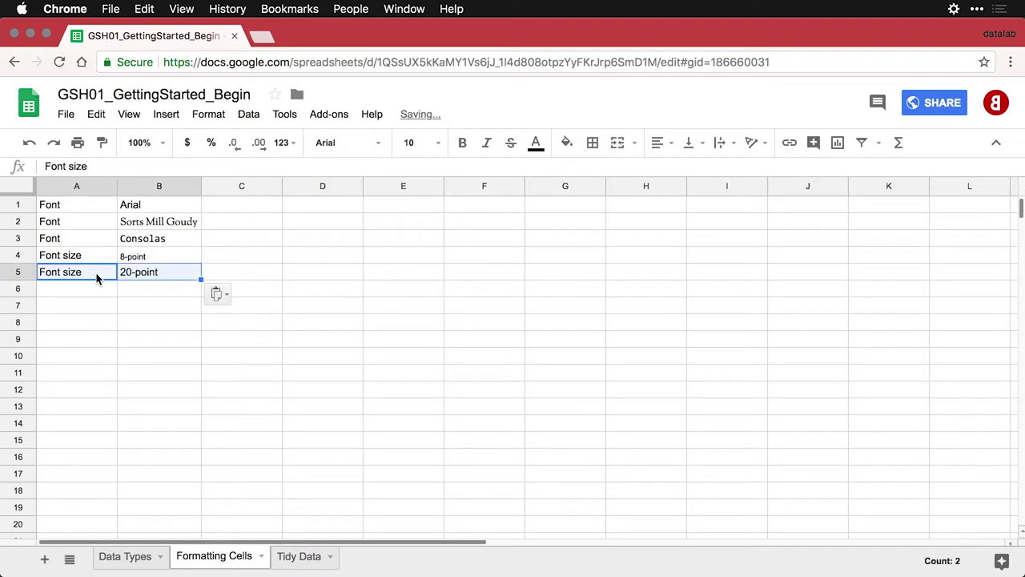
pyautogui.click(144, 275)
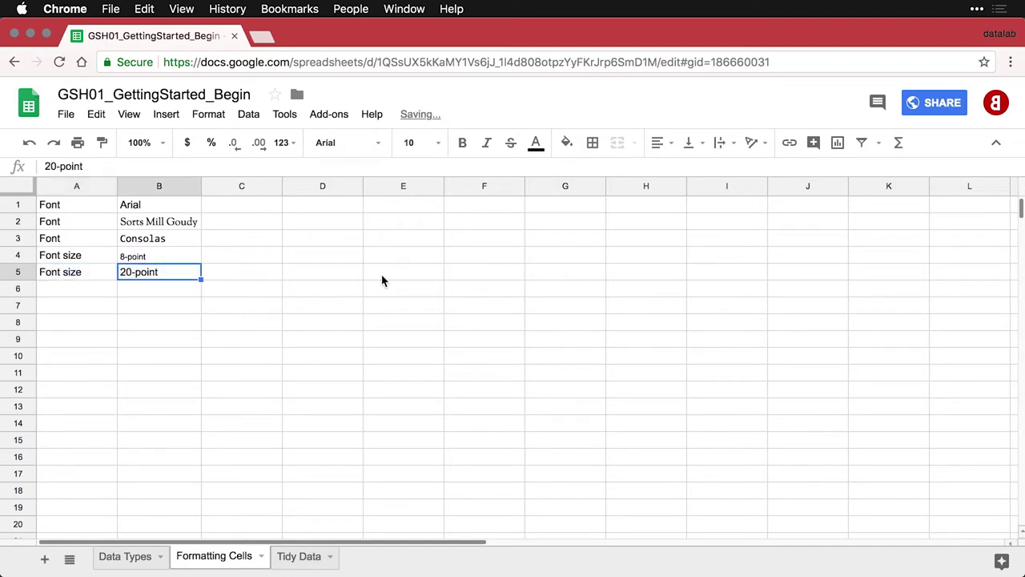
pyautogui.click(439, 143)
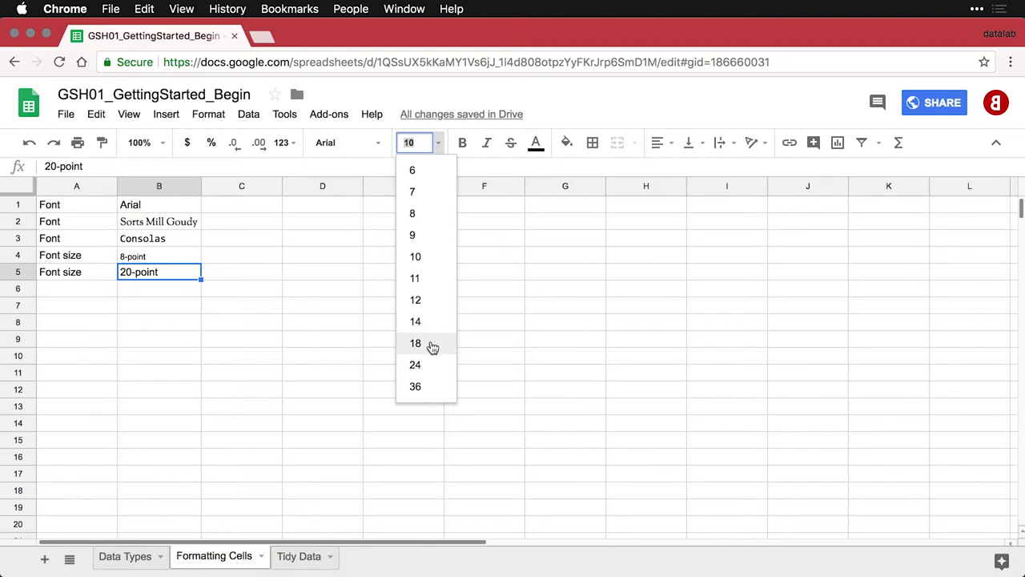
pyautogui.click(419, 364)
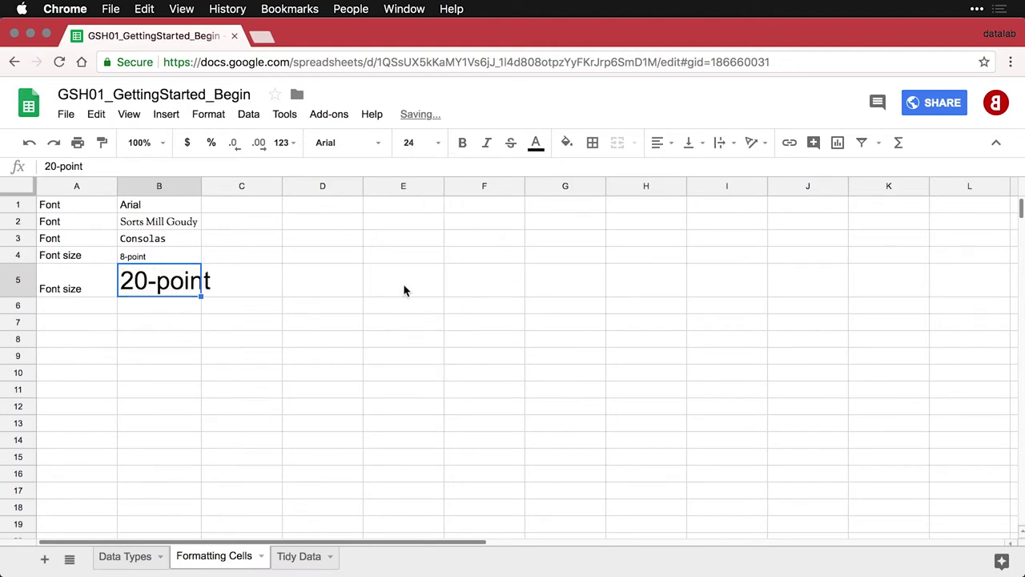
pyautogui.click(420, 143)
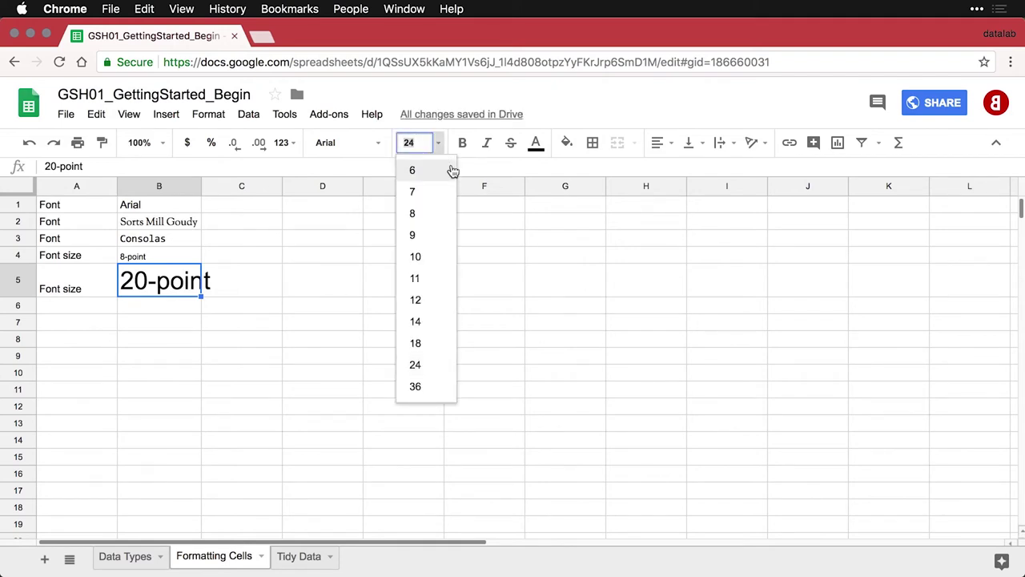
pyautogui.write('20')
pyautogui.press('Return')
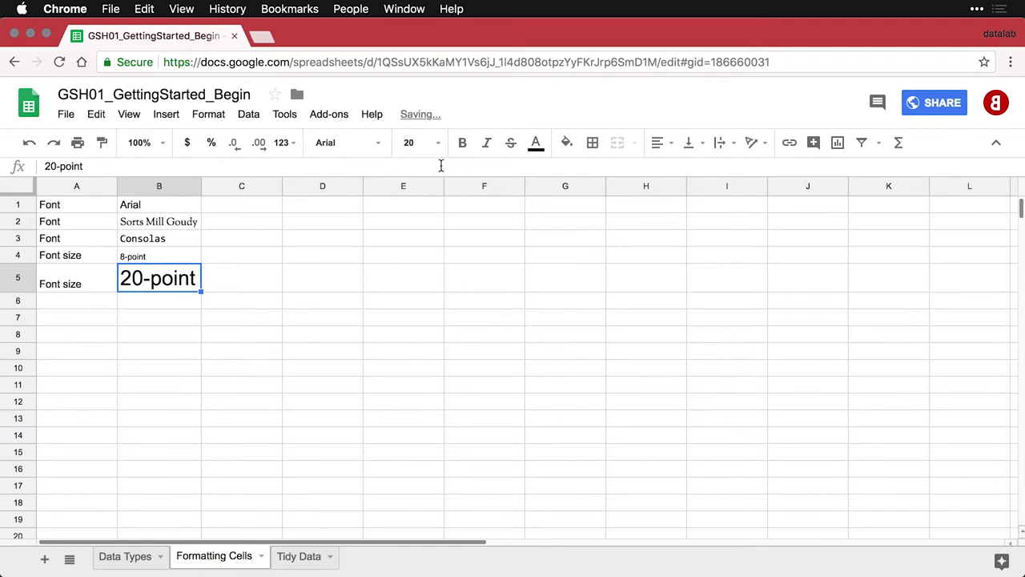
# - Enter Bold and Bold text in A6:B6 and make B6 bold
pyautogui.click(93, 302)
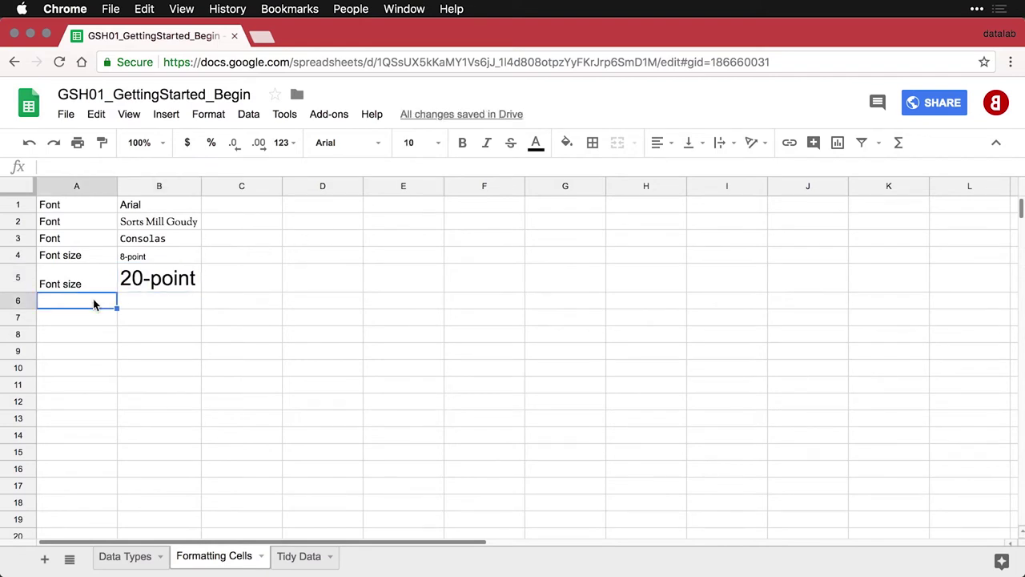
pyautogui.write('Bold\tBold text')
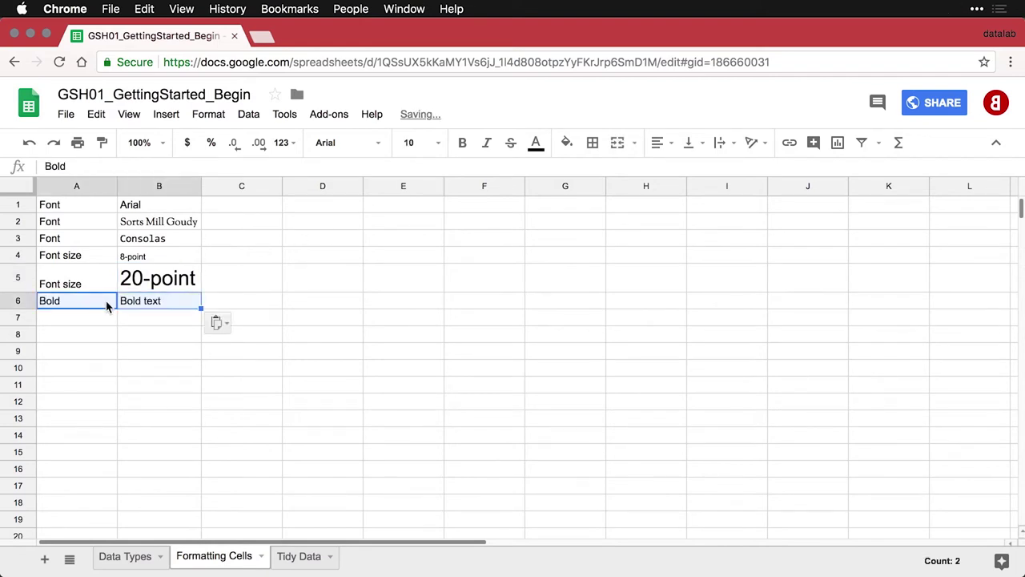
pyautogui.click(144, 306)
pyautogui.press('super+b')
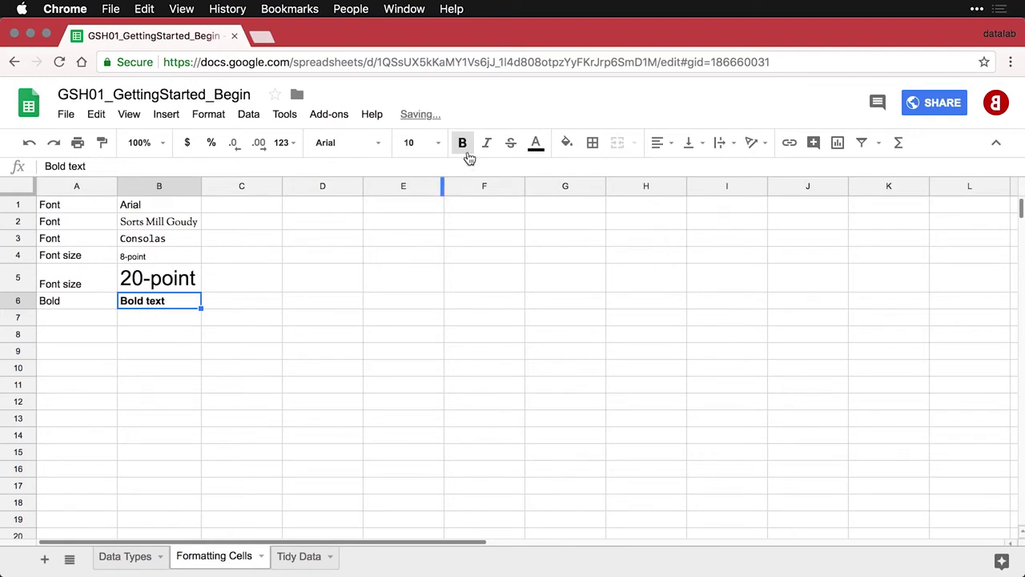
# - Enter Italics and Italic text in A7:B7 and italicize B7
pyautogui.click(92, 320)
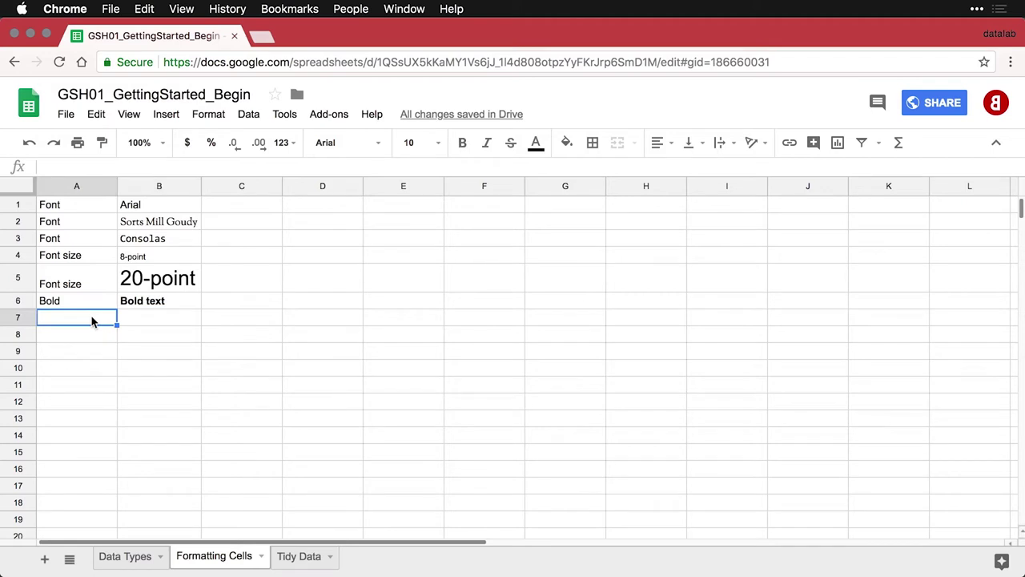
pyautogui.write('Italics\tItalic text')
pyautogui.click(145, 320)
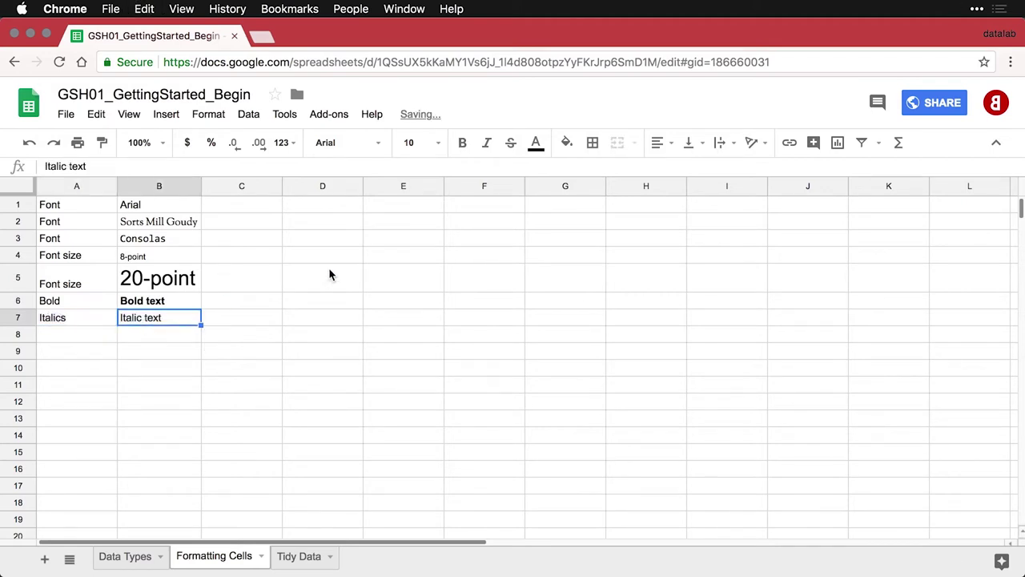
pyautogui.click(487, 143)
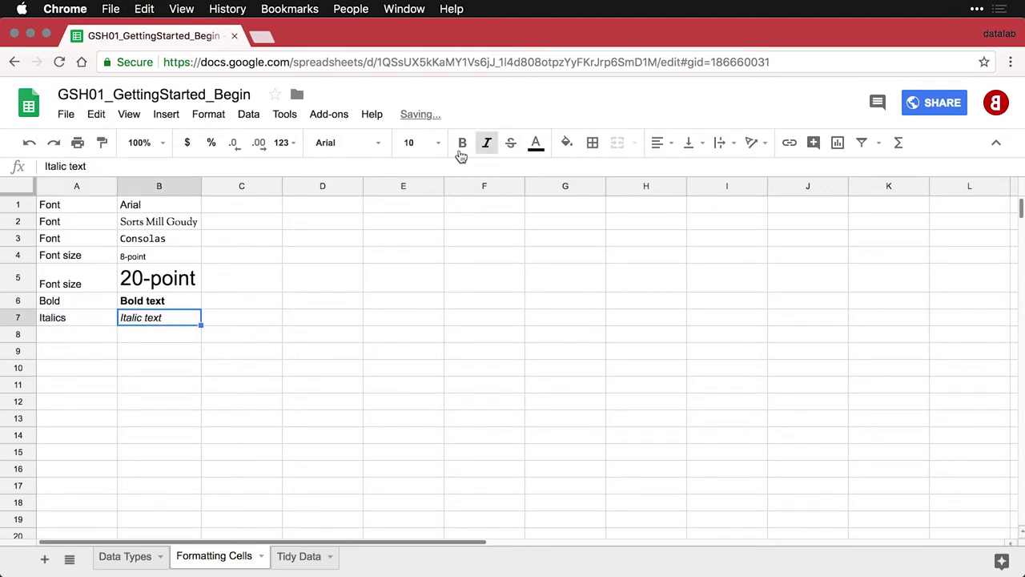
# - Enter Strikethrough and Strikethrough text in A8:B8 and apply strikethrough to B8
pyautogui.click(93, 337)
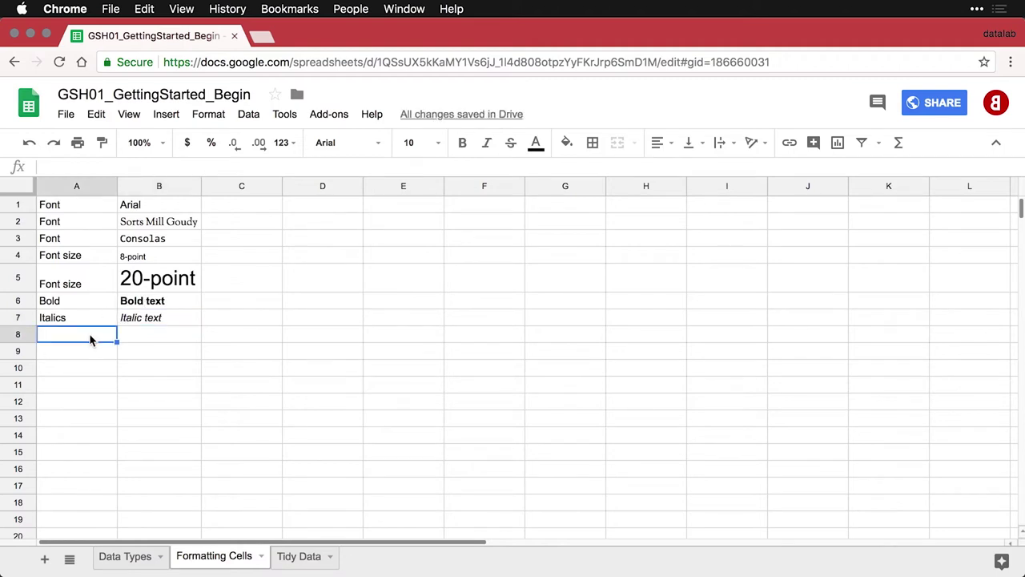
pyautogui.write('Strikethrough\tStrikethrough text')
pyautogui.click(156, 334)
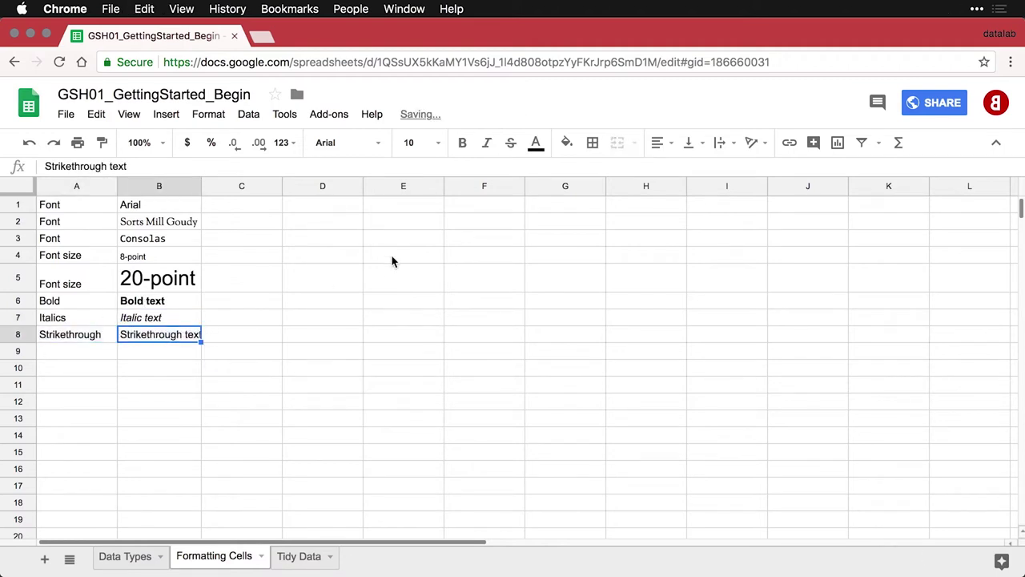
pyautogui.click(513, 147)
# - Enter Text color and Red text in A9:B9 and color the text of B9 dark red
pyautogui.click(90, 358)
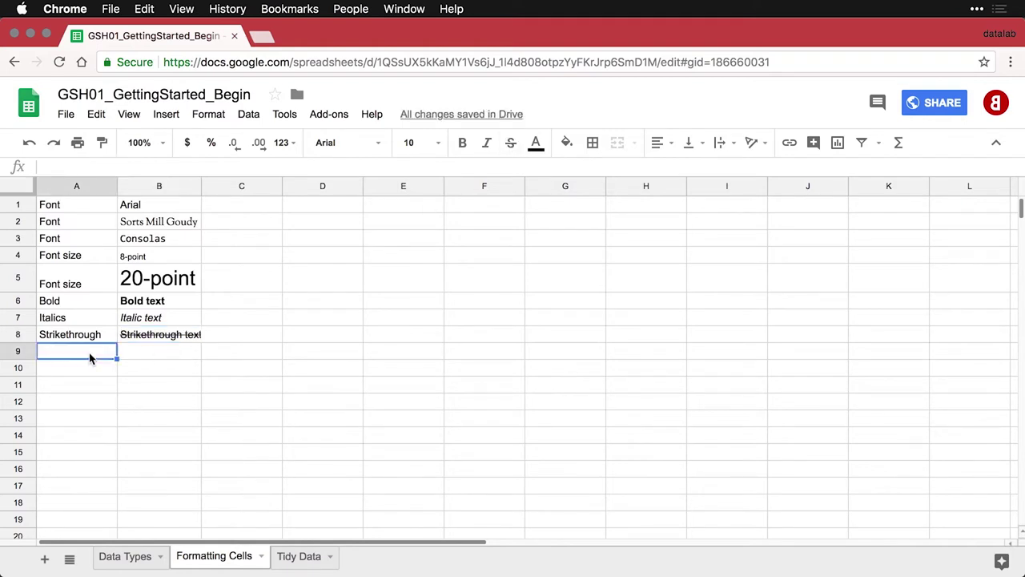
pyautogui.write('Text color\tRed text')
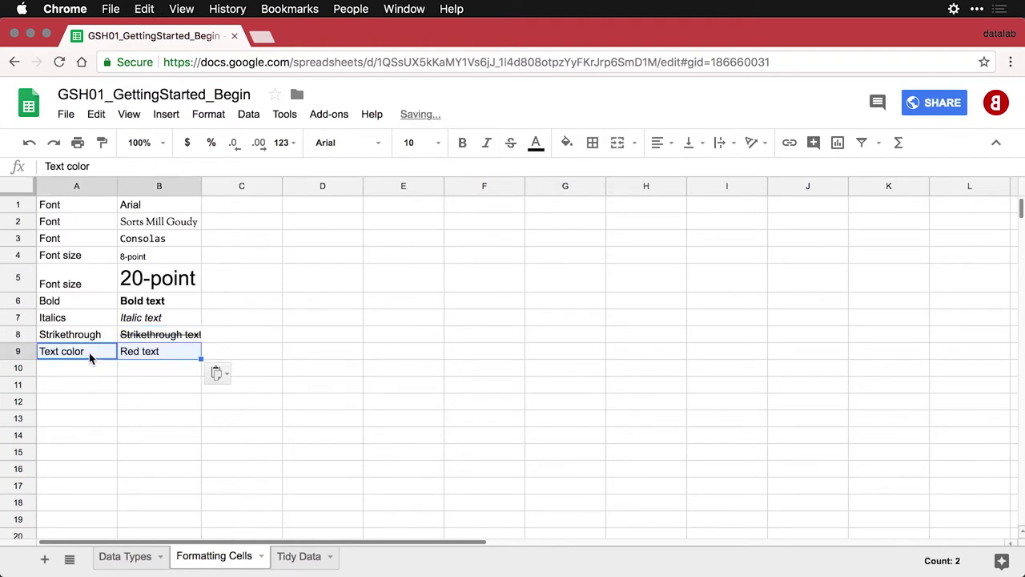
pyautogui.click(145, 356)
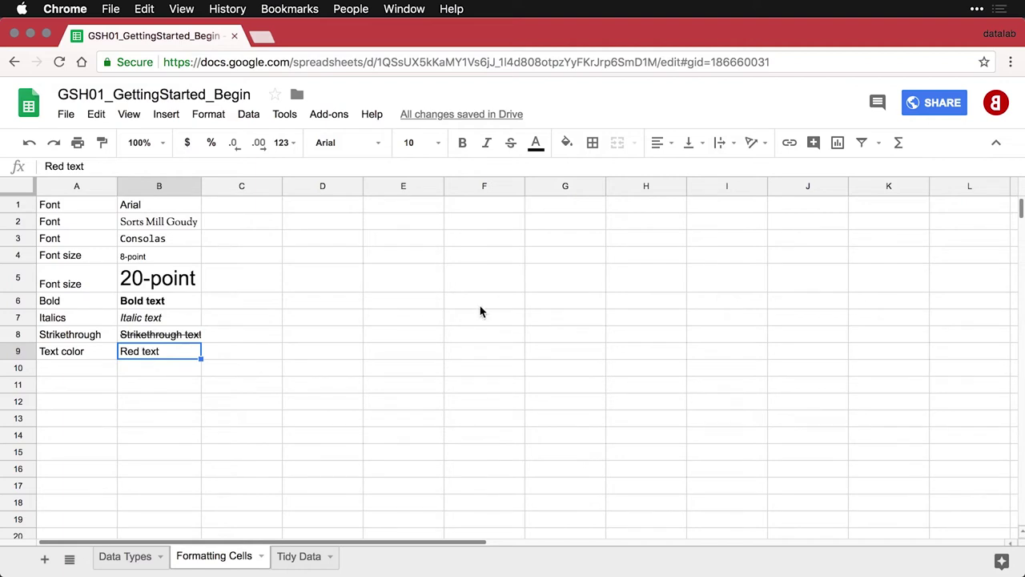
pyautogui.click(547, 146)
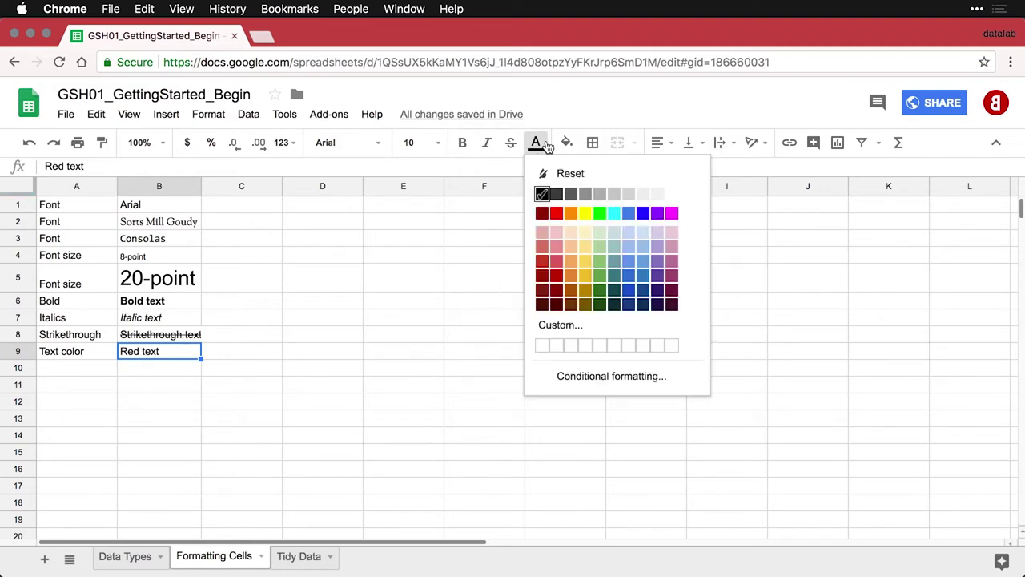
pyautogui.click(561, 281)
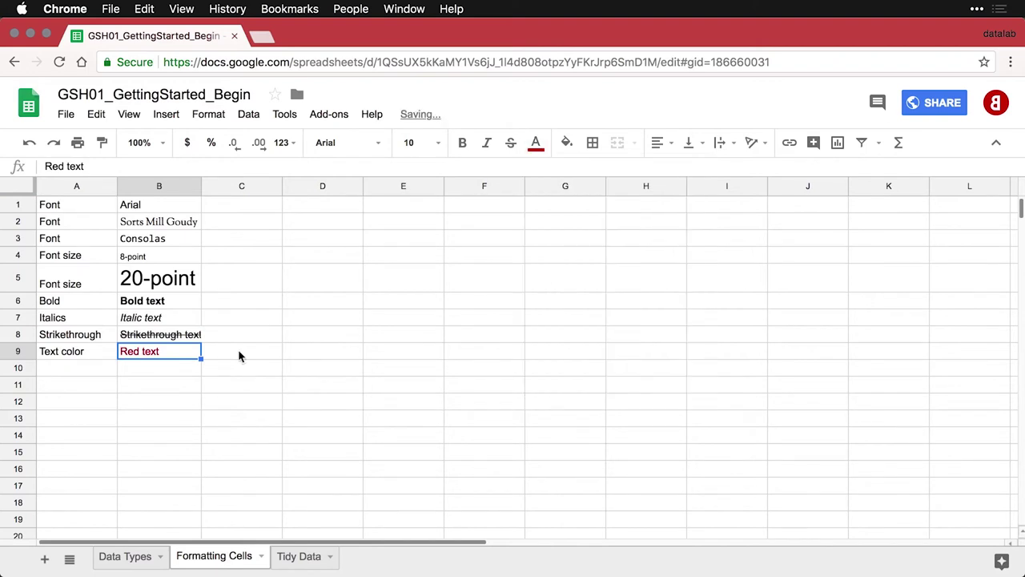
pyautogui.click(84, 369)
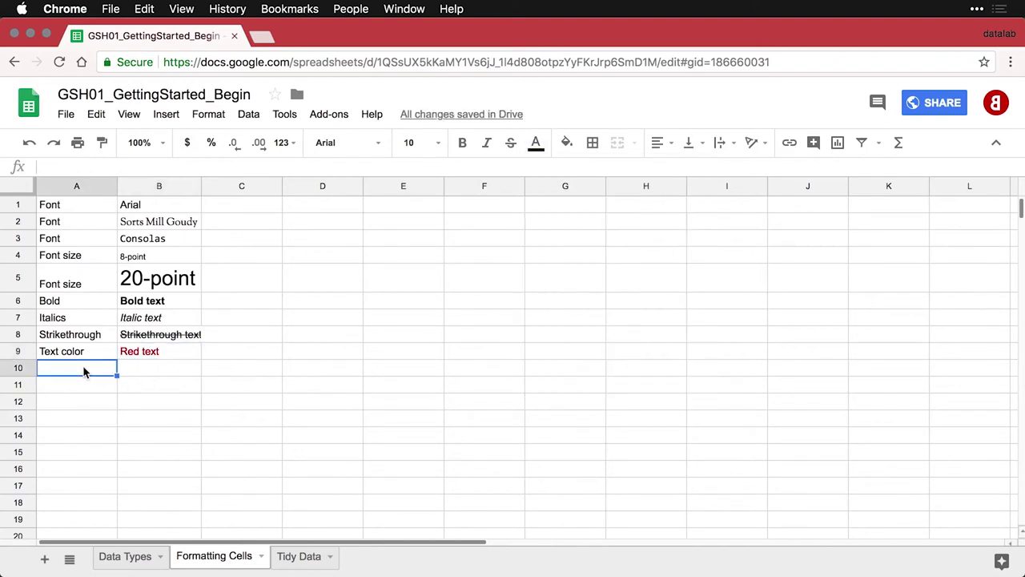
# - Enter Fill color and Red fill in A10:B10, and give B10 a dark red fill with white text
pyautogui.write('Fill color\tRed fill')
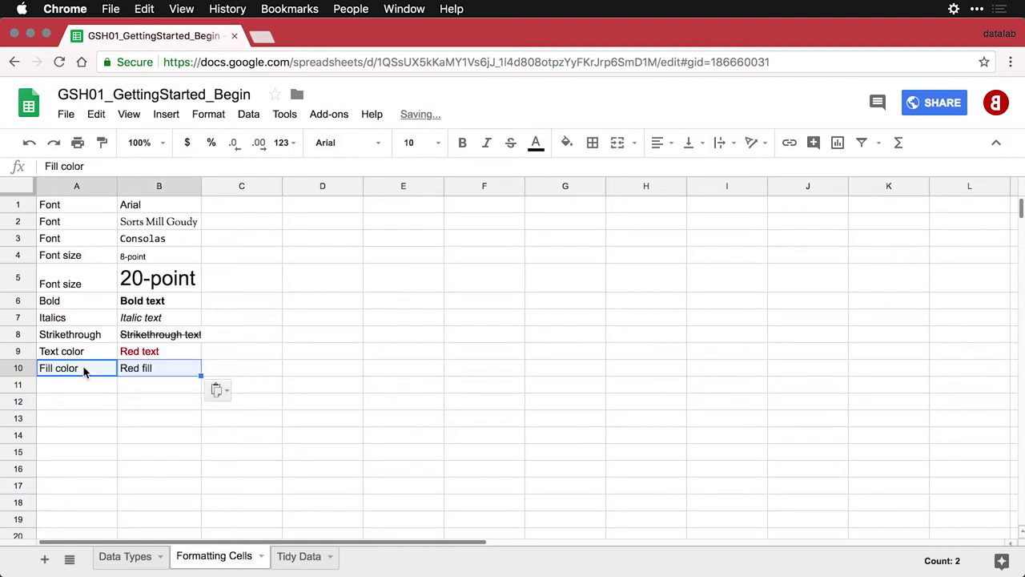
pyautogui.click(170, 366)
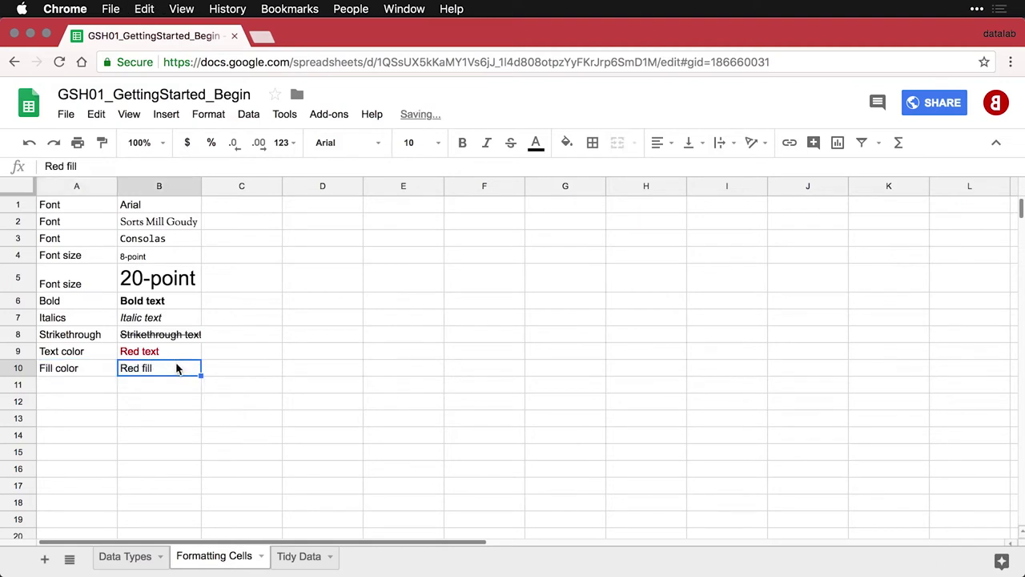
pyautogui.click(577, 144)
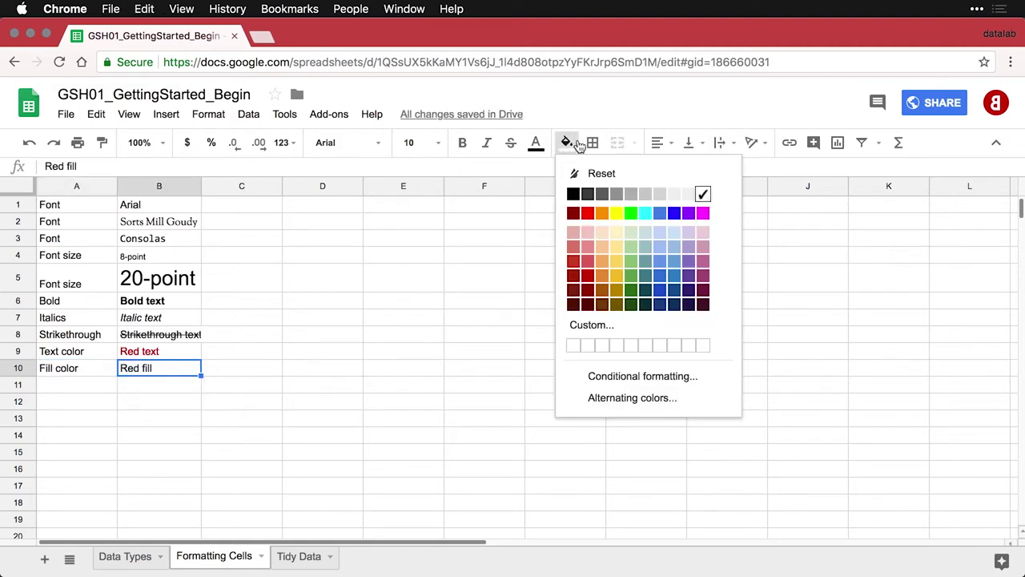
pyautogui.click(586, 276)
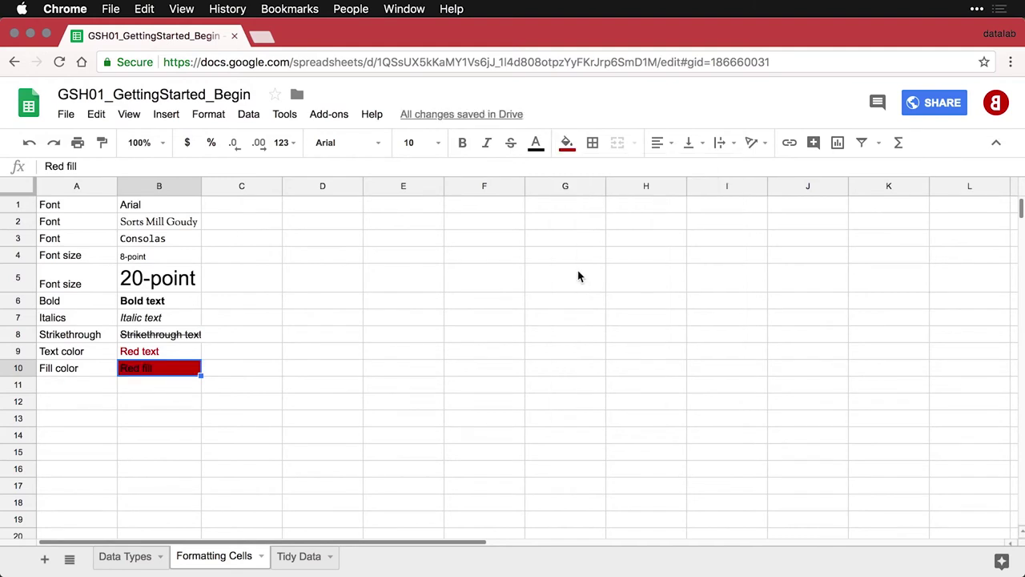
pyautogui.click(536, 144)
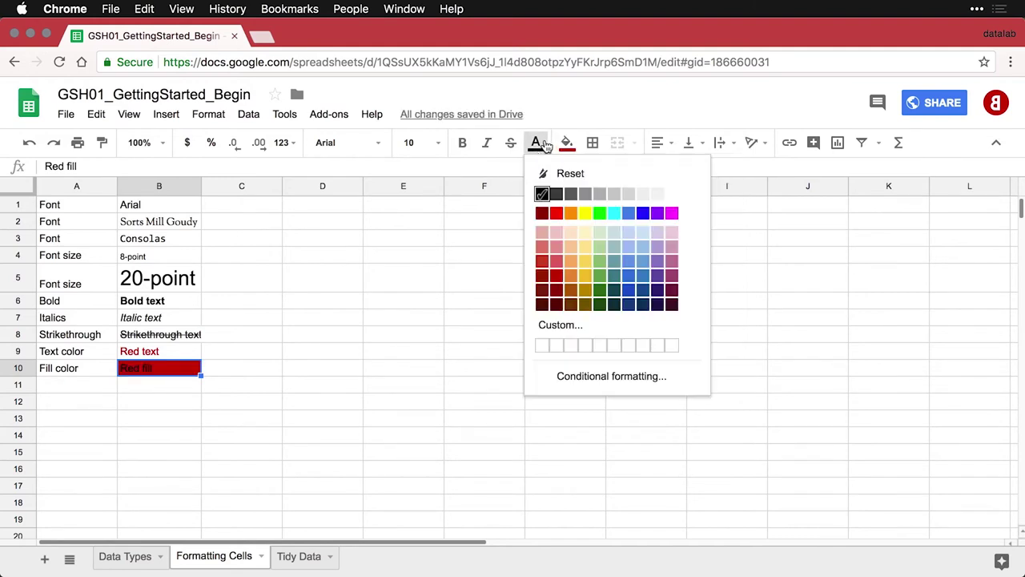
pyautogui.click(671, 197)
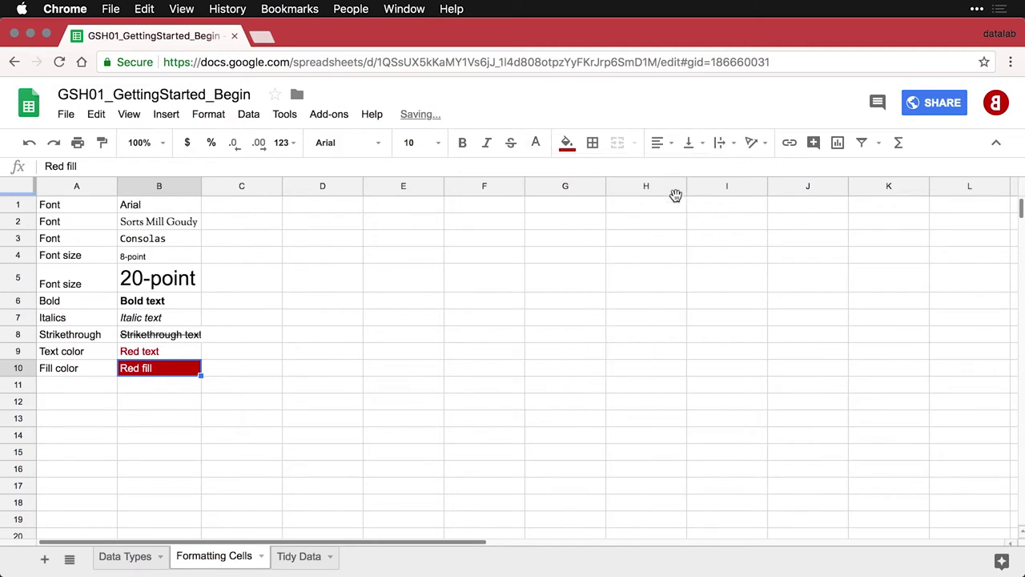
# - Enter Cell borders and Select text first in A11:B11
pyautogui.click(95, 386)
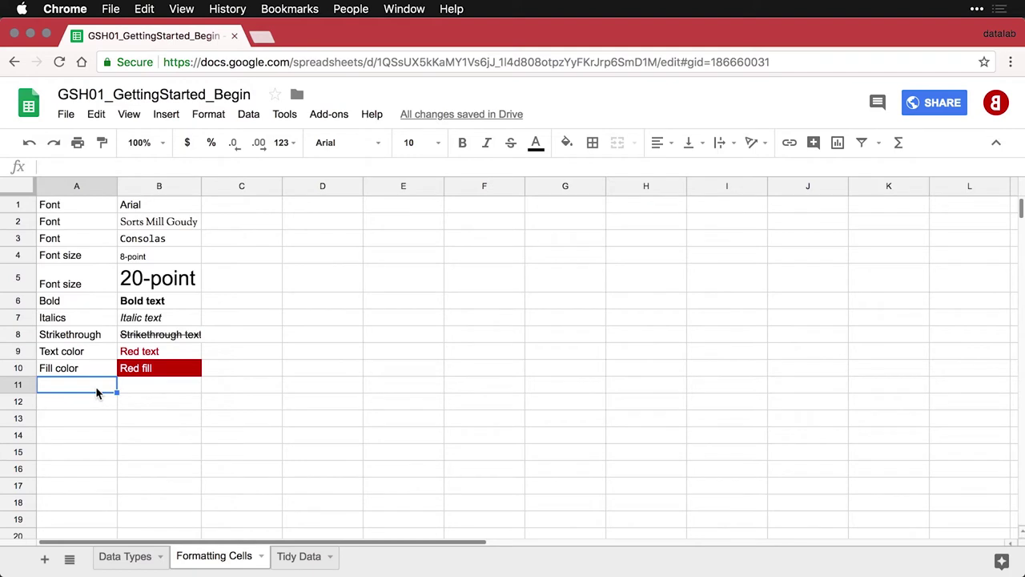
pyautogui.write('Cell borders\tSelect text first')
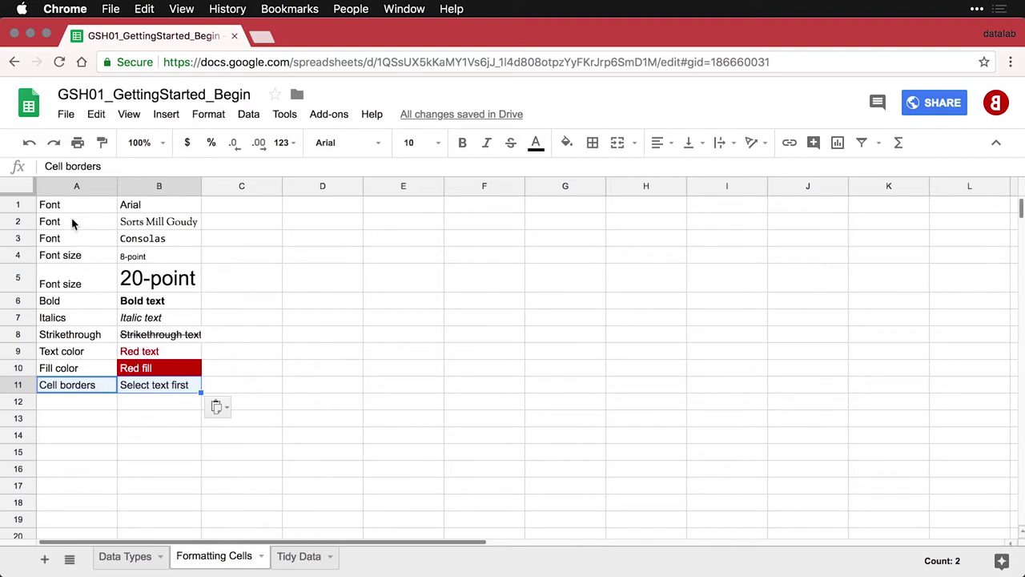
# - Try out borders around every cell in A1:B11 and undo them
pyautogui.moveTo(64, 203); pyautogui.dragTo(166, 386)
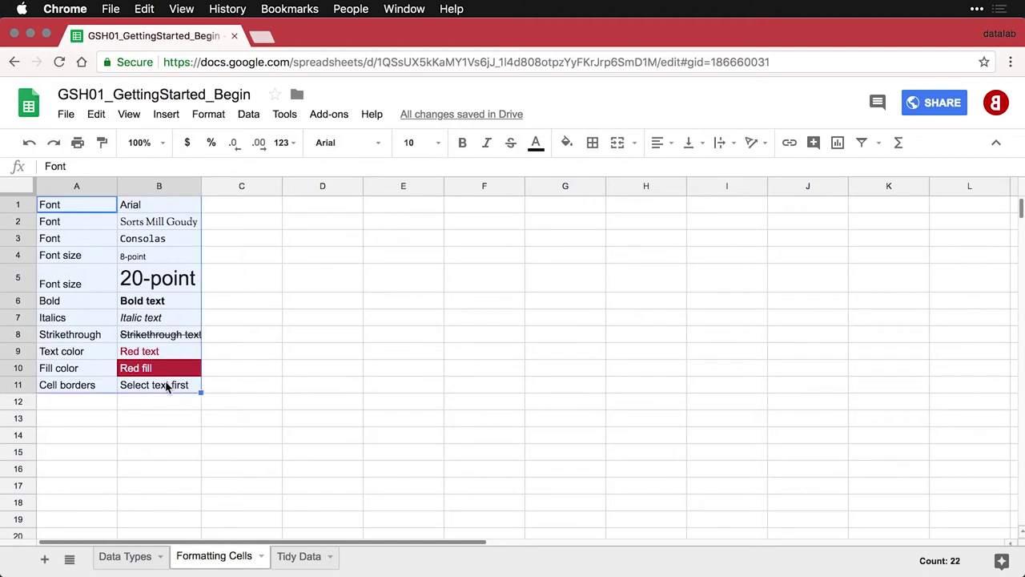
pyautogui.click(592, 144)
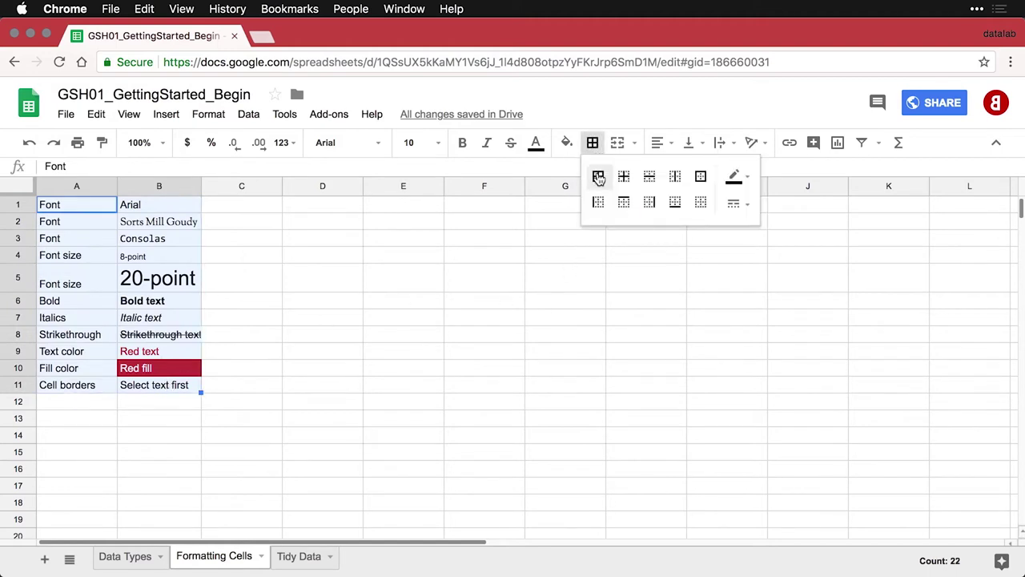
pyautogui.click(598, 177)
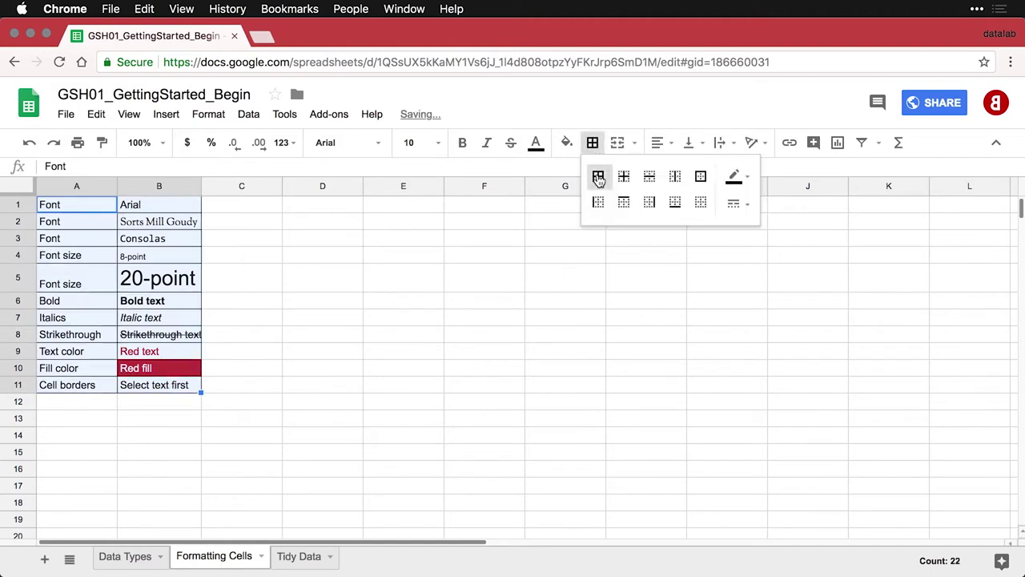
pyautogui.click(405, 376)
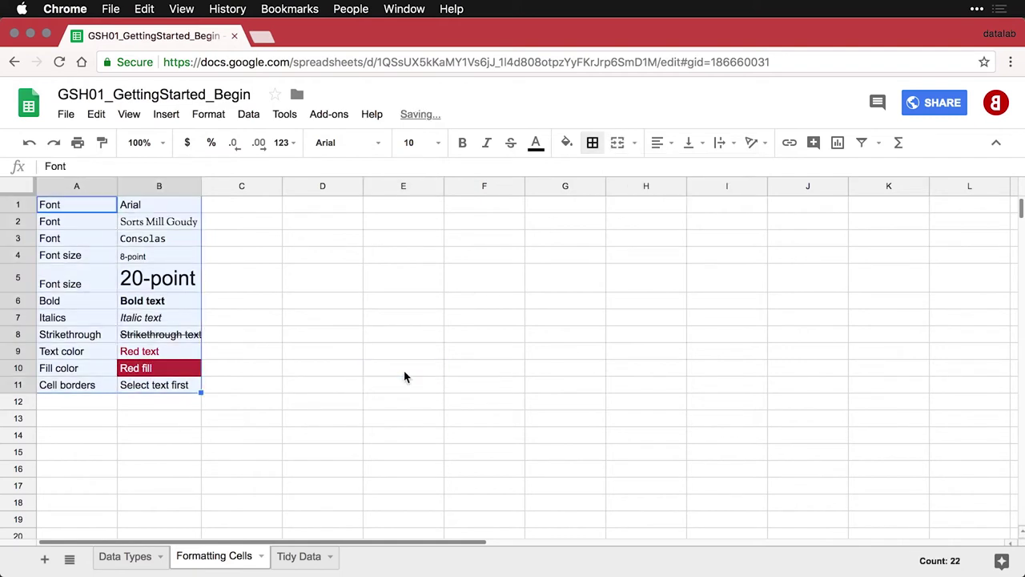
# - Try out horizontal borders between the rows of A1:B11 and undo them
pyautogui.click(600, 150)
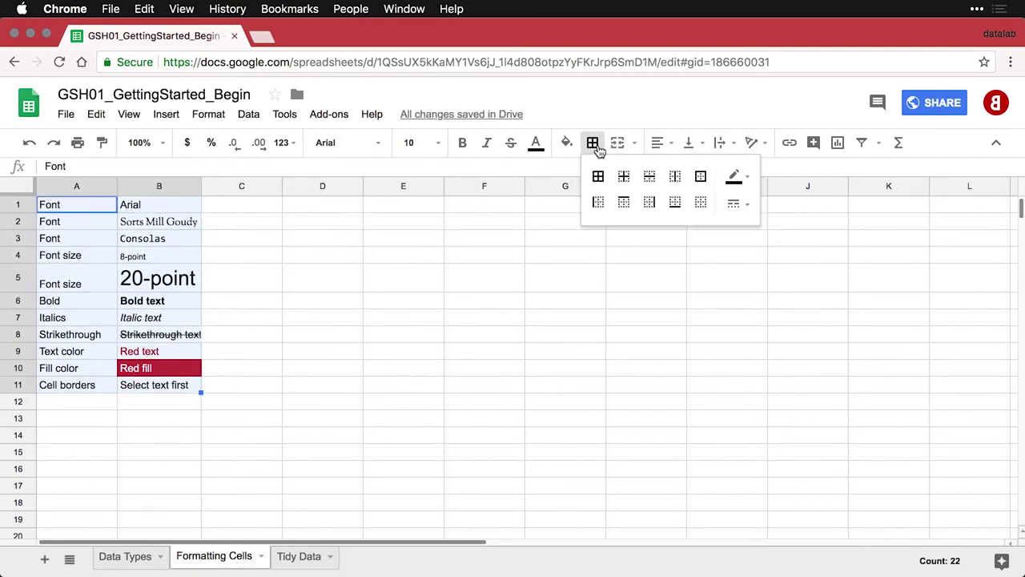
pyautogui.click(649, 178)
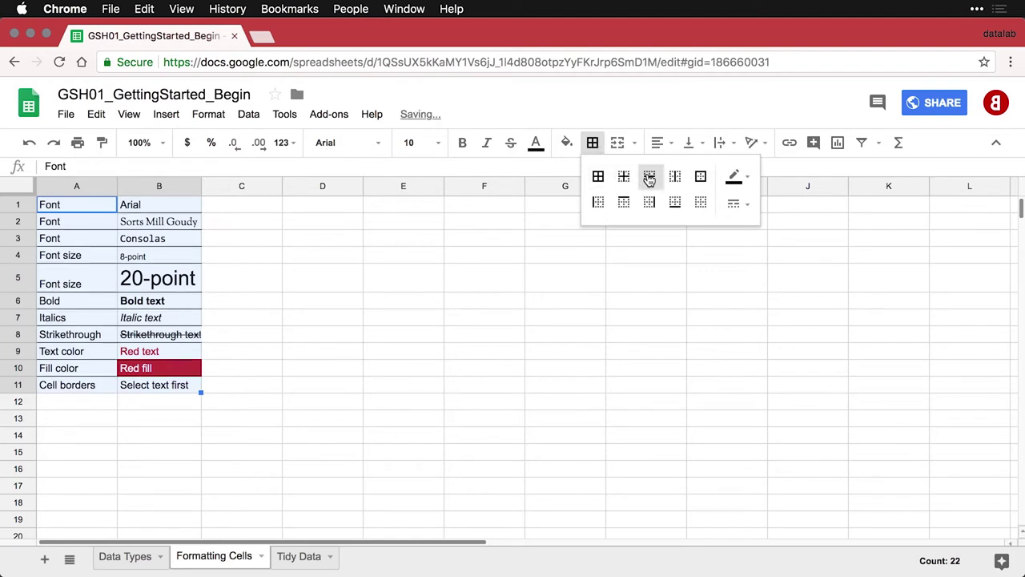
pyautogui.click(276, 372)
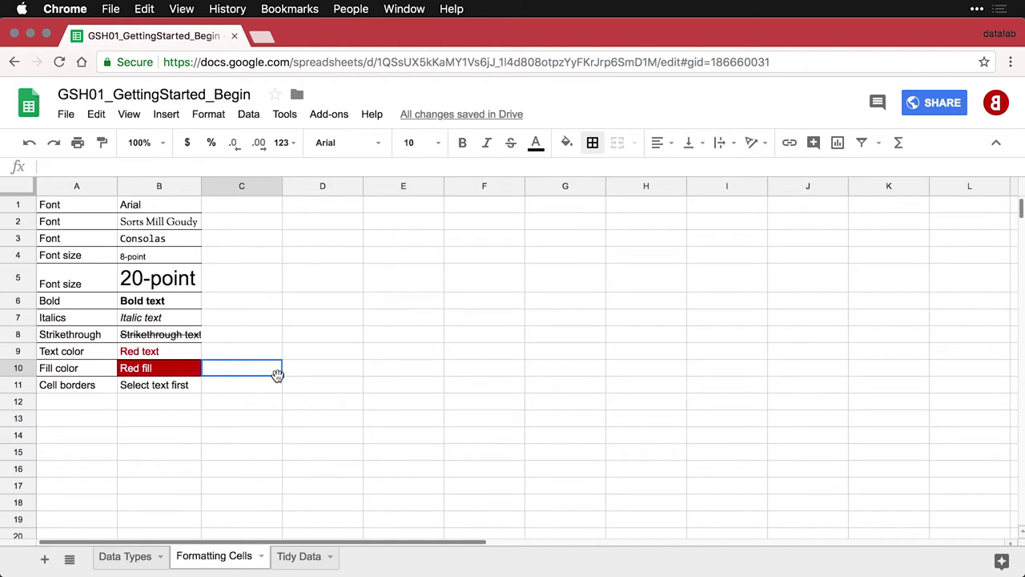
pyautogui.press('super+z')
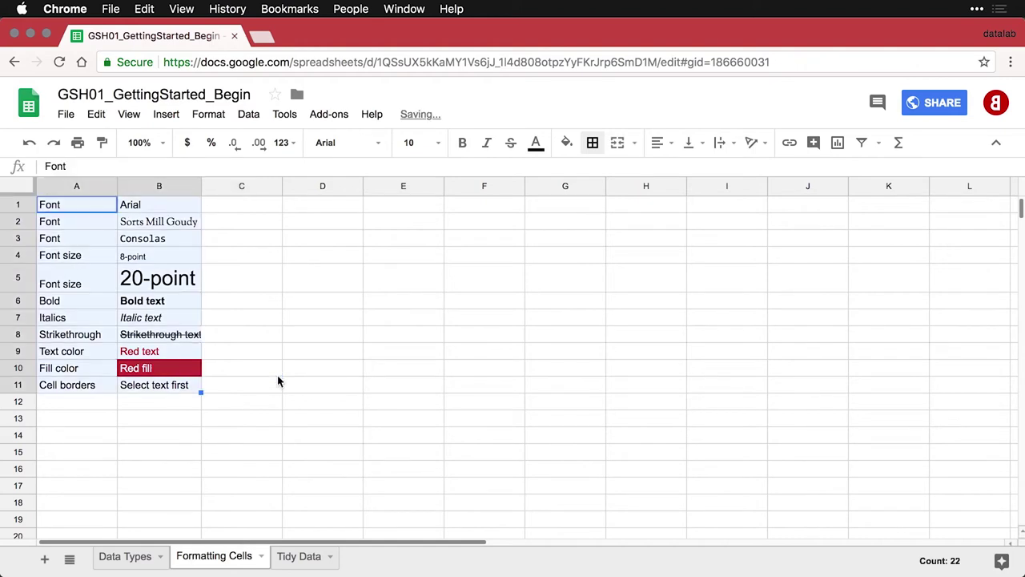
# - Enter Row height and Snap to fit or consistent size in A12:B12, and make row 5 slightly taller
pyautogui.click(76, 403)
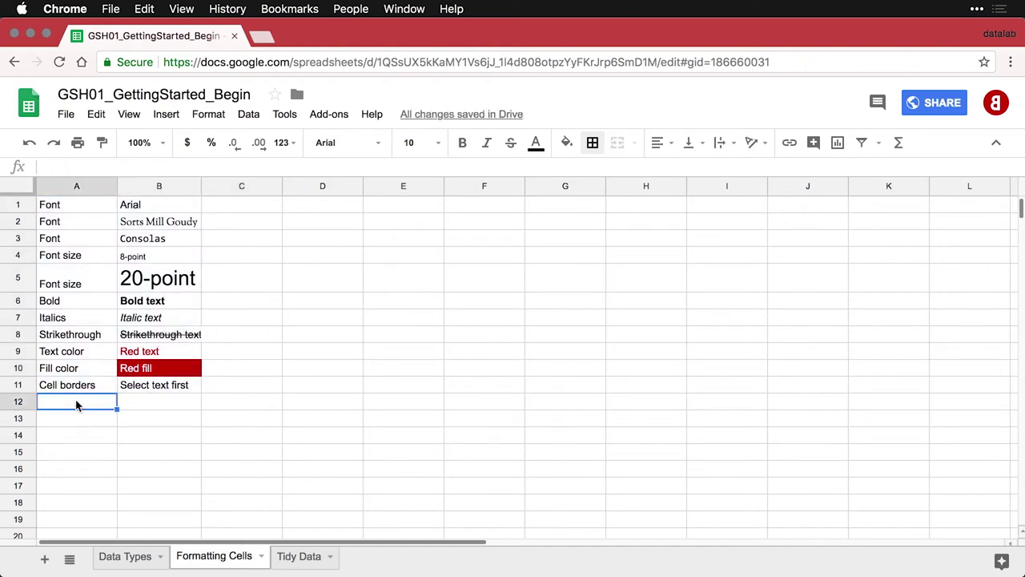
pyautogui.write('Row height\tSnap to fit or consistent size')
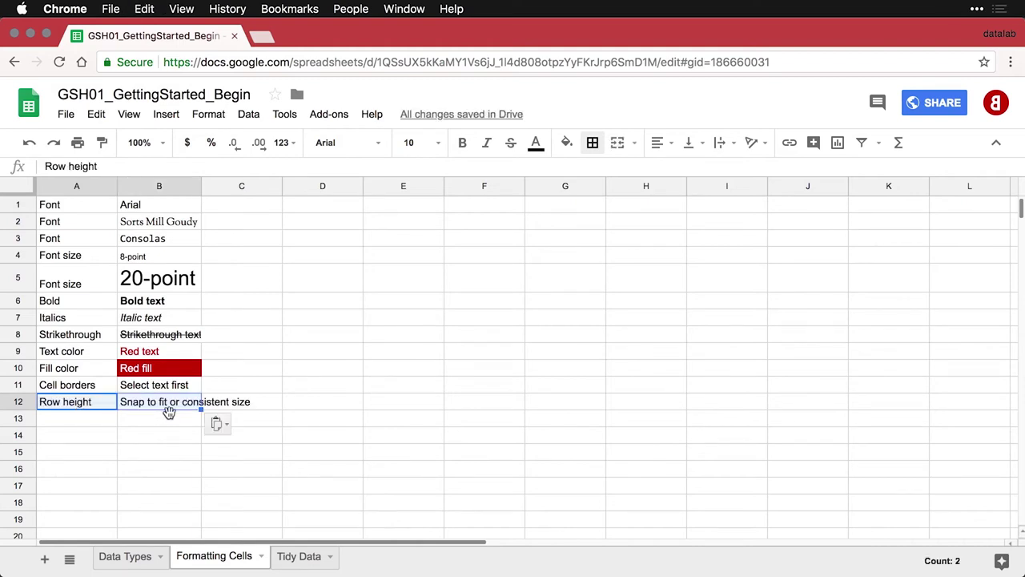
pyautogui.click(18, 276)
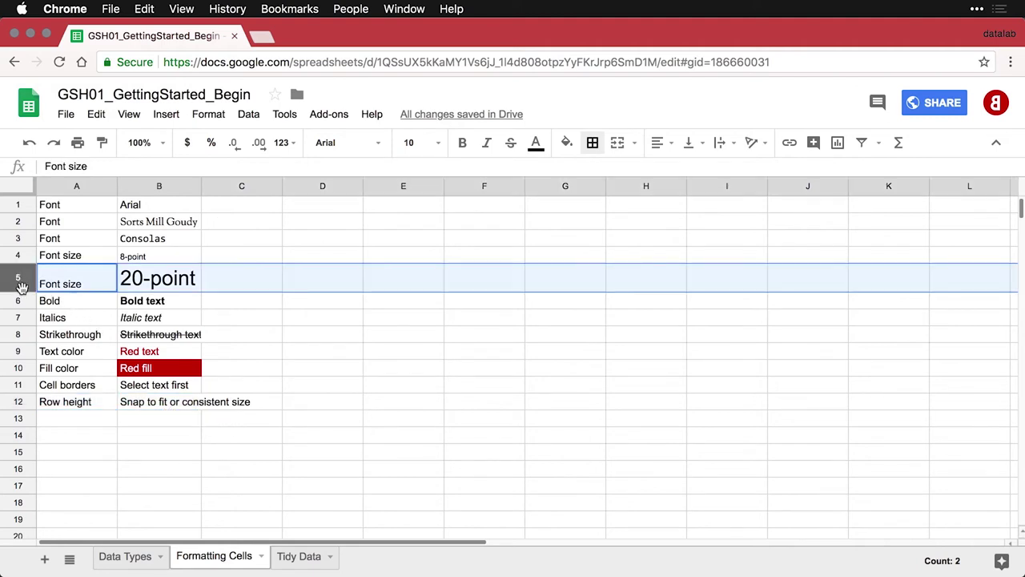
pyautogui.moveTo(23, 291)
pyautogui.mouseDown()
pyautogui.moveTo(25, 345)
pyautogui.moveTo(20, 292)
pyautogui.mouseUp()
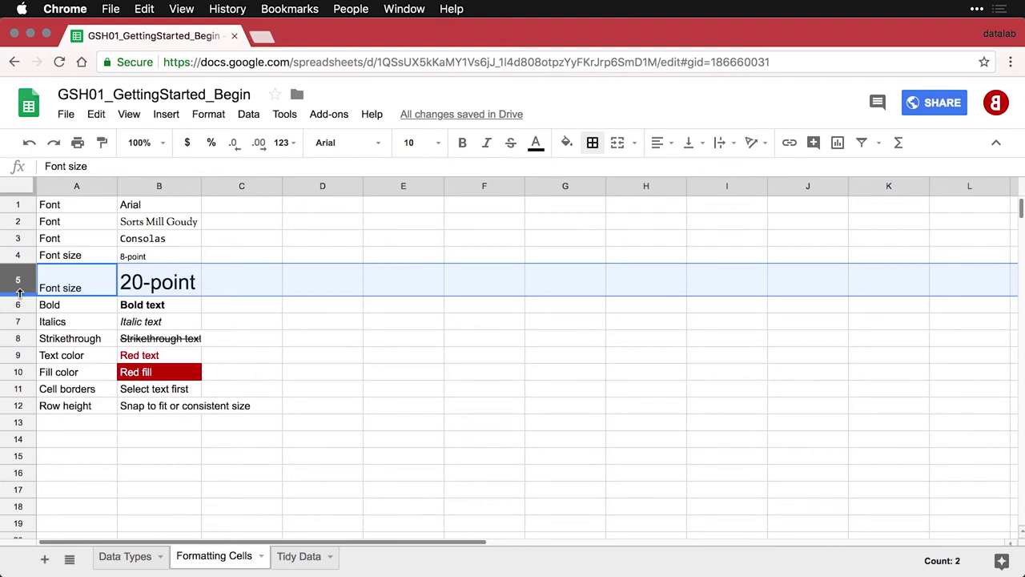
# - Enter Column width and Snap to fit or consistent size in A13:B13
pyautogui.click(80, 428)
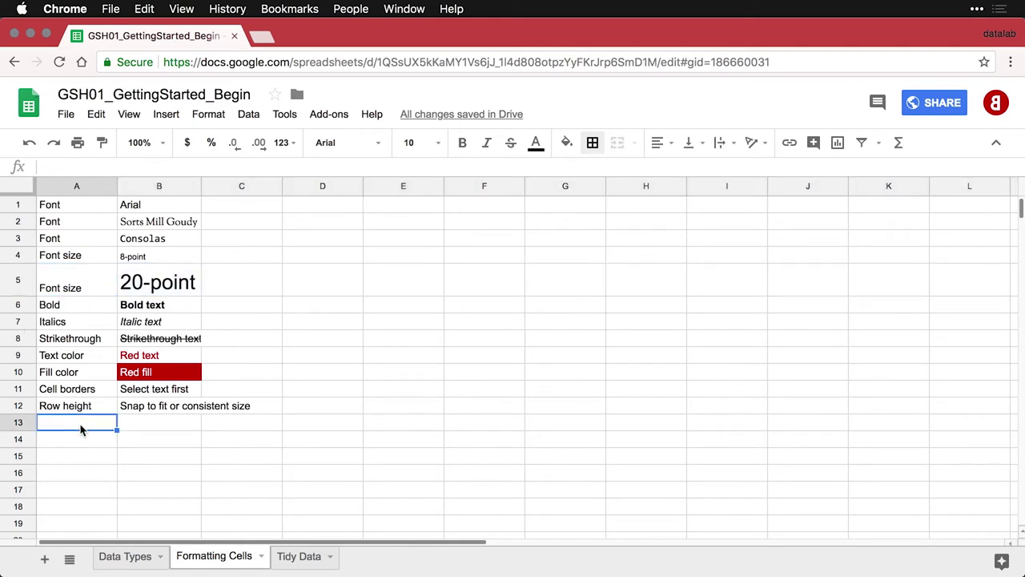
pyautogui.write('Column width\tSnap to fit or consistent size')
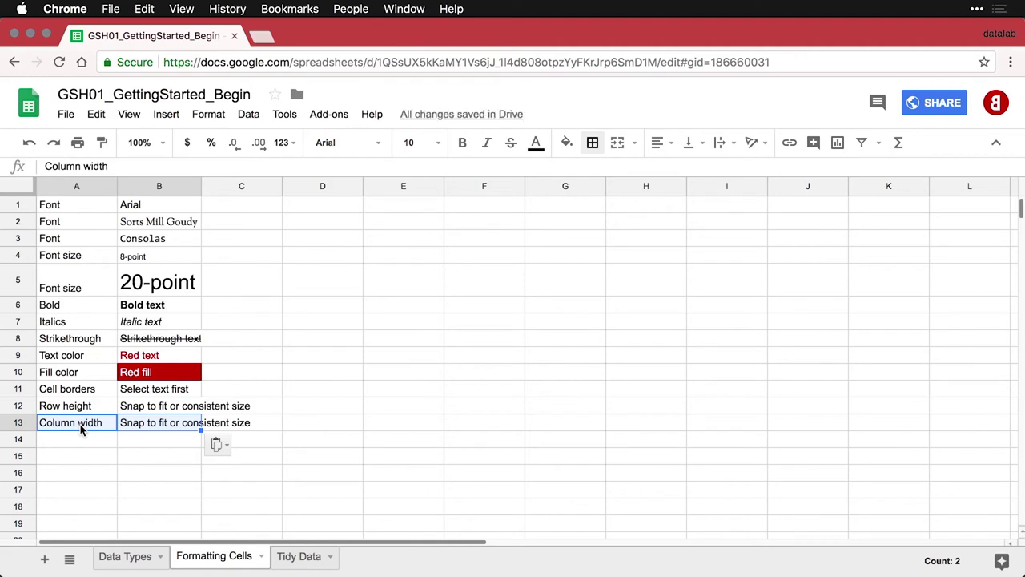
# - Enter the headings Small, Medium long and Extra-extra-extra long in D1:F1 and make them bold
pyautogui.click(339, 206)
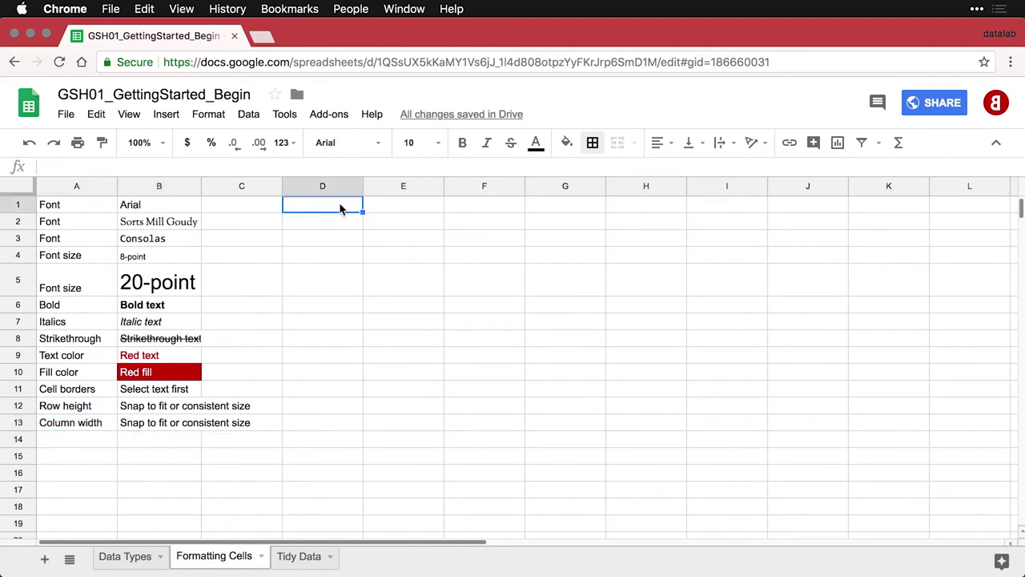
pyautogui.write('Small\tMedium long\tExtra-extra-extra long')
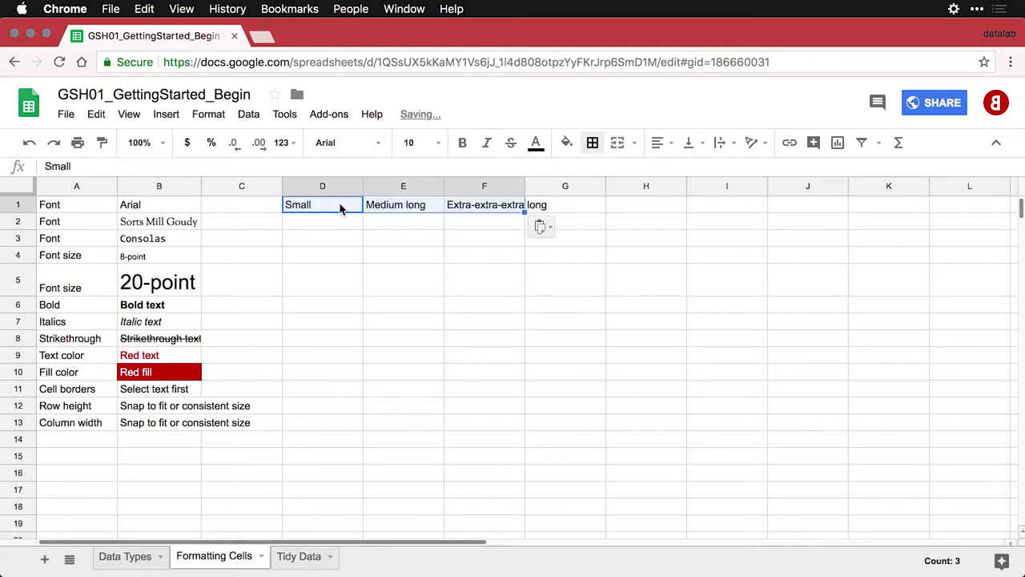
pyautogui.click(339, 235)
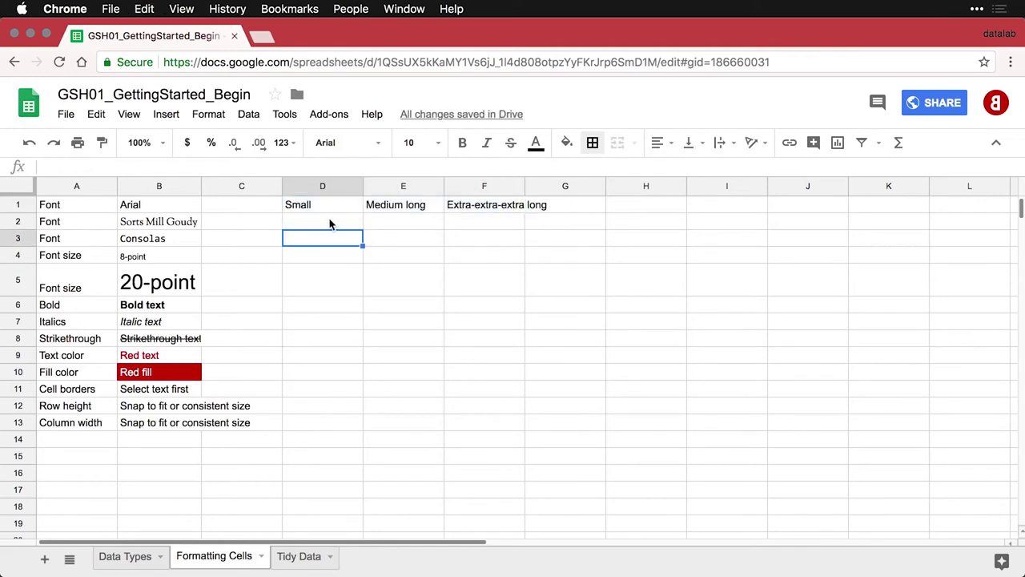
pyautogui.click(324, 207)
pyautogui.moveTo(325, 206); pyautogui.dragTo(454, 209)
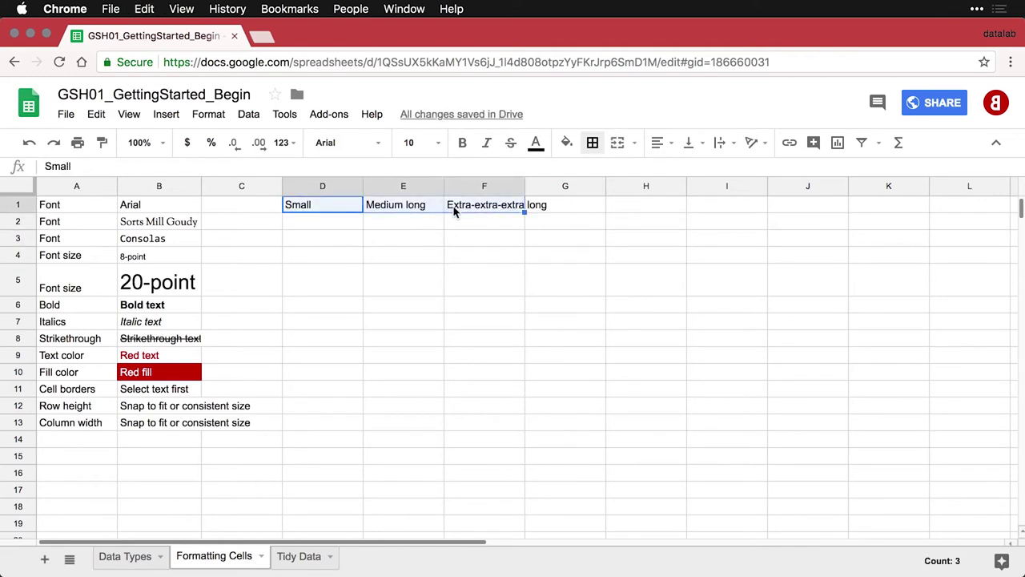
pyautogui.press('super+b')
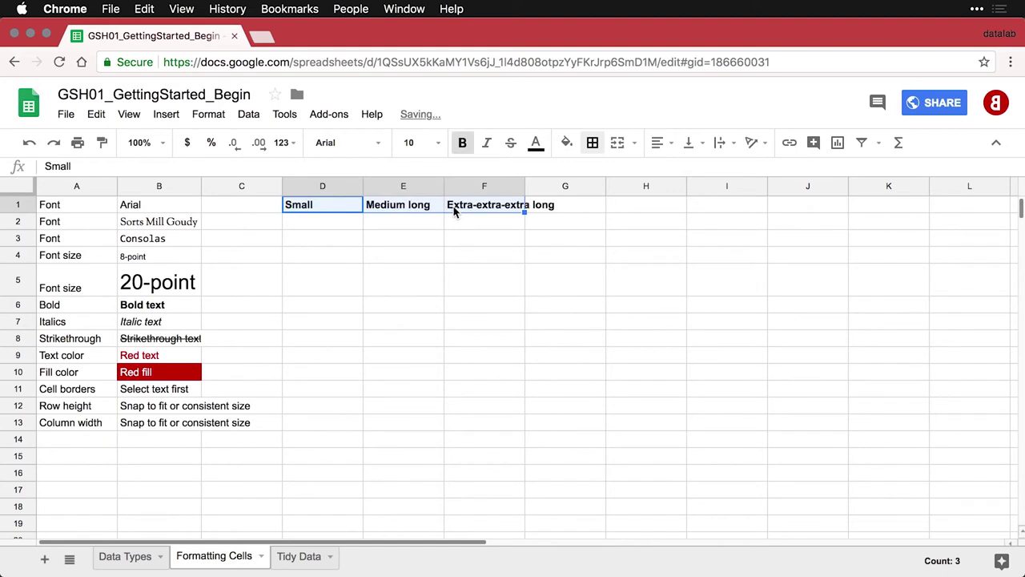
pyautogui.click(409, 228)
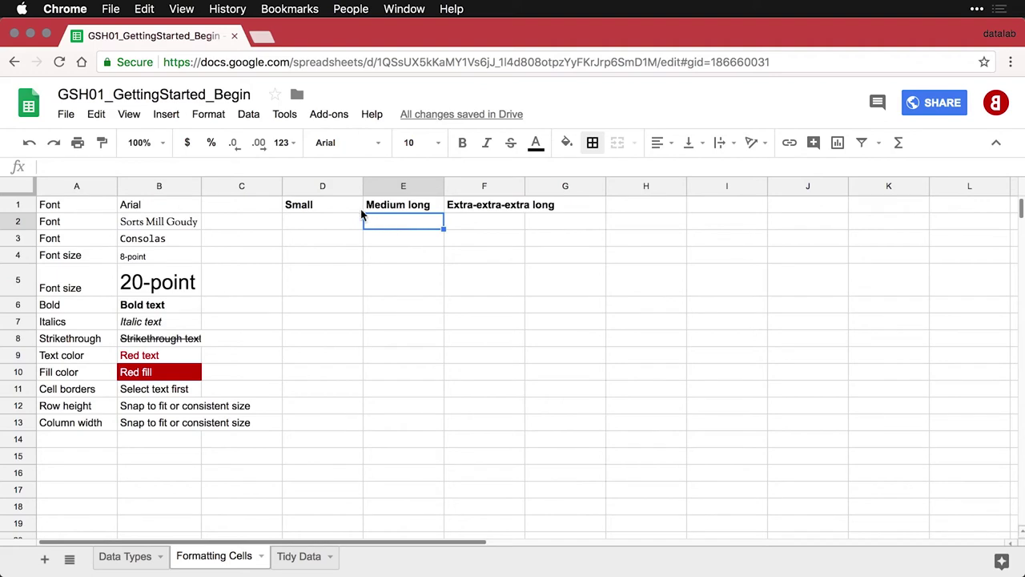
# - Fit the widths of columns D to F to their contents
pyautogui.click(325, 185)
pyautogui.moveTo(355, 193); pyautogui.dragTo(463, 201)
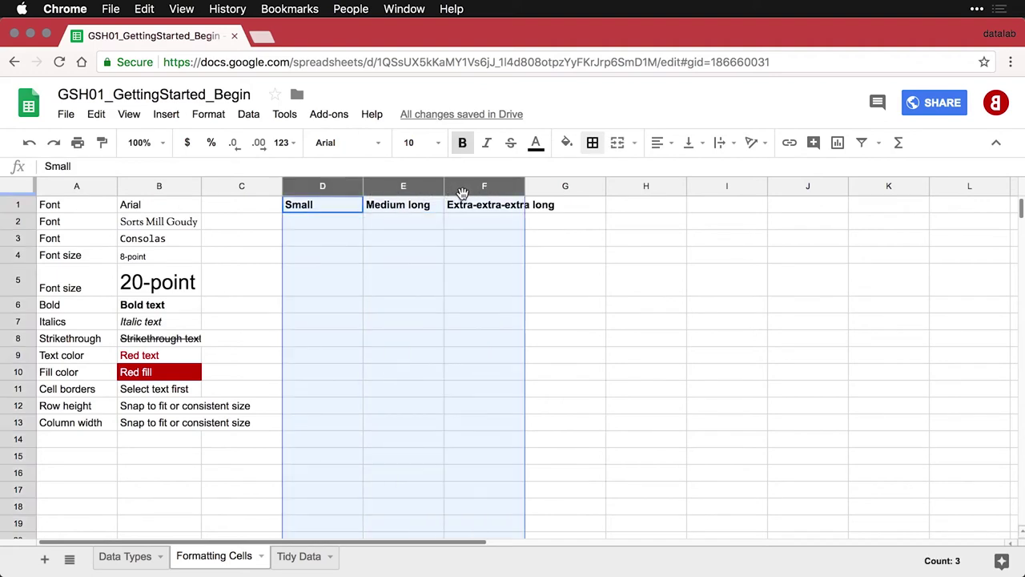
pyautogui.doubleClick(524, 189)
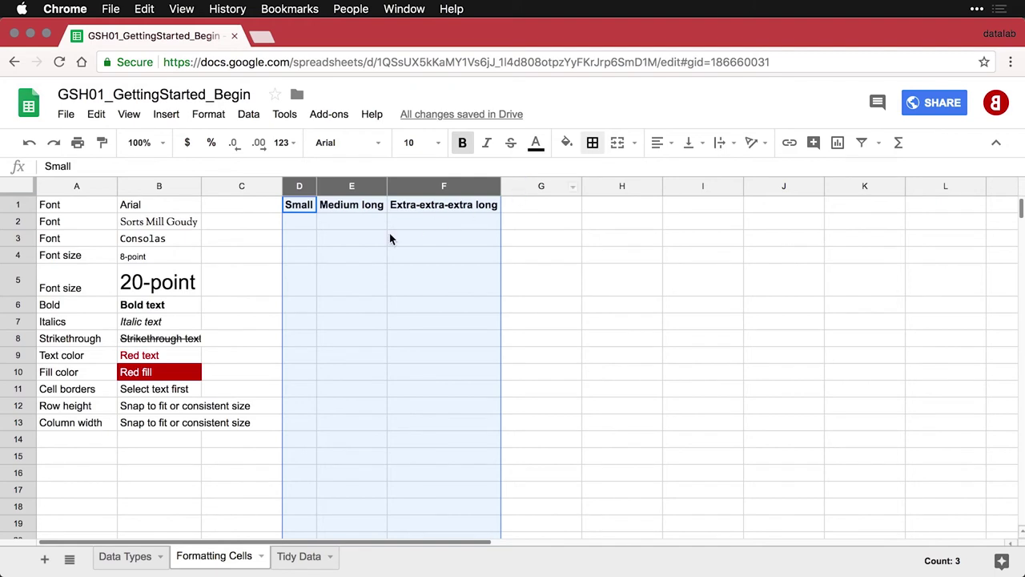
pyautogui.click(350, 227)
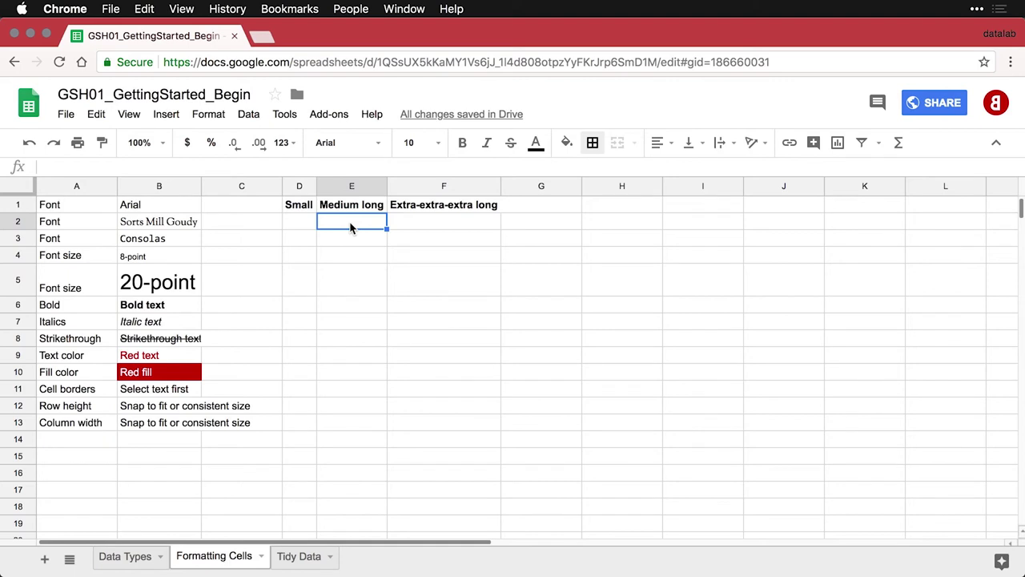
# - Resize columns D to F together to one equal width, just wide enough for the longest heading
pyautogui.click(299, 187)
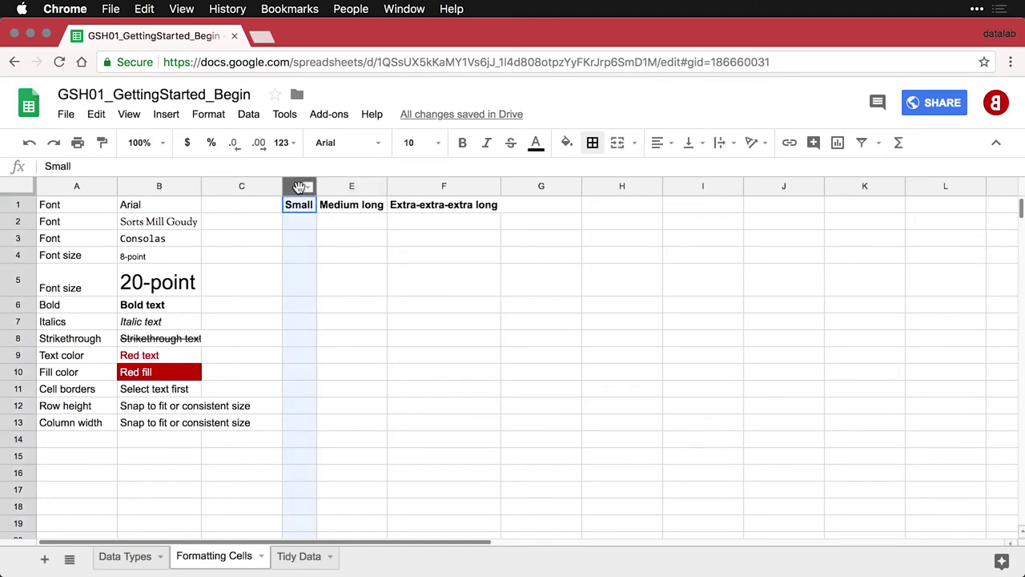
pyautogui.moveTo(299, 187); pyautogui.dragTo(483, 191)
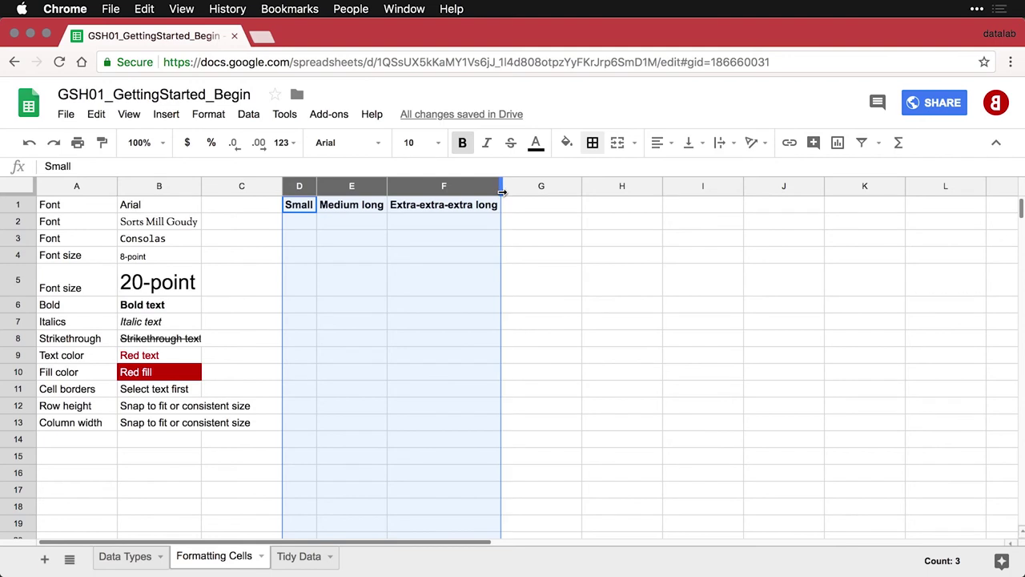
pyautogui.moveTo(502, 192); pyautogui.dragTo(503, 192)
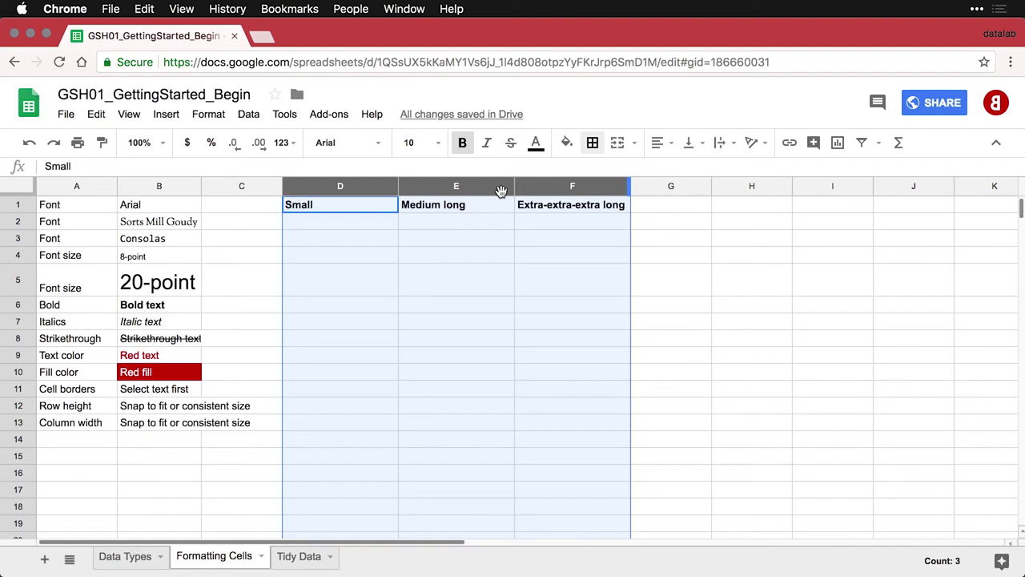
pyautogui.click(76, 440)
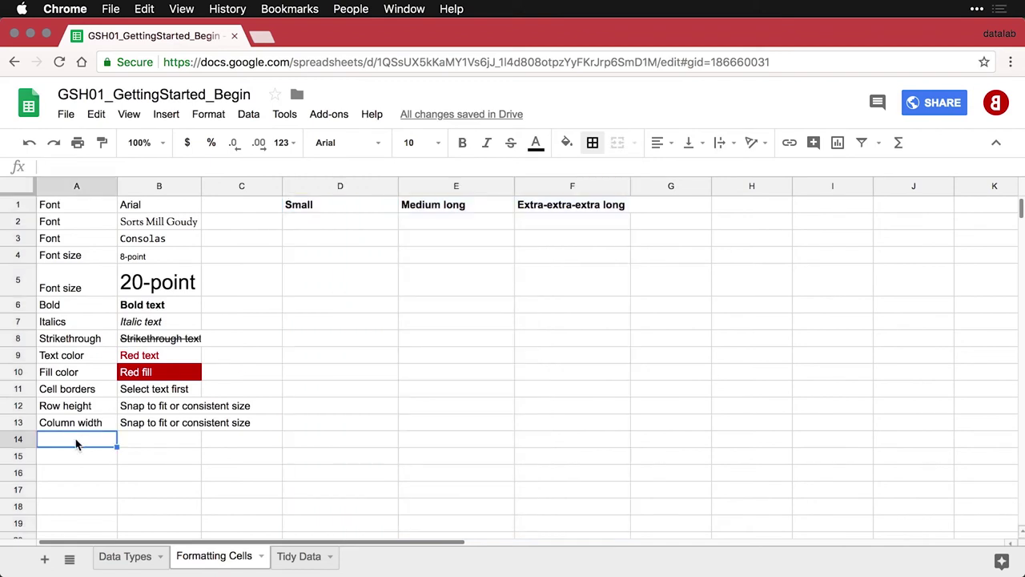
# - Enter Text alignment and Horizontal and vertical in A14:B14
pyautogui.write('Text alignment\tHorizontal and vertical')
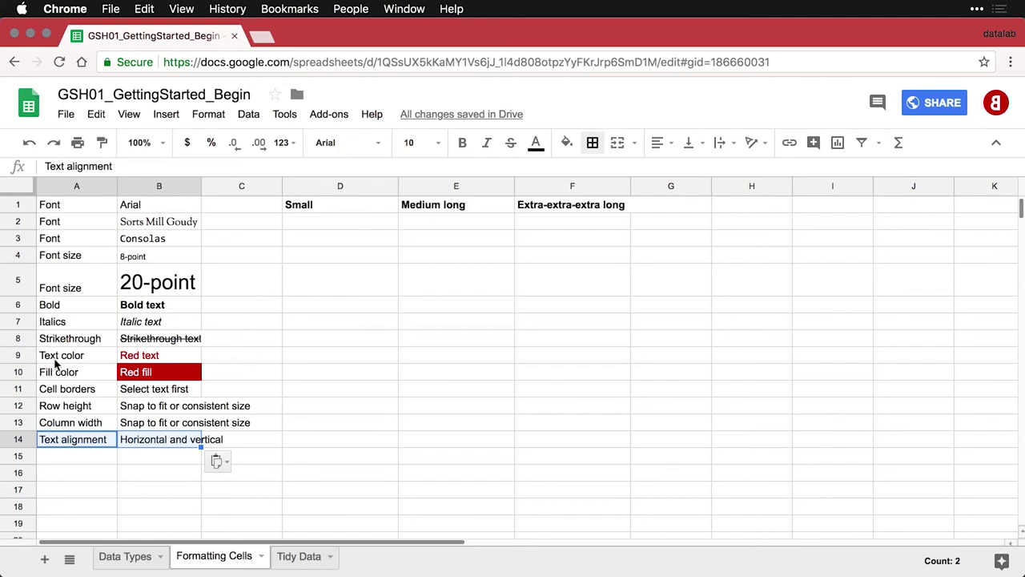
# - Try center and right horizontal alignment on column A, and set it back to left alignment
pyautogui.click(81, 186)
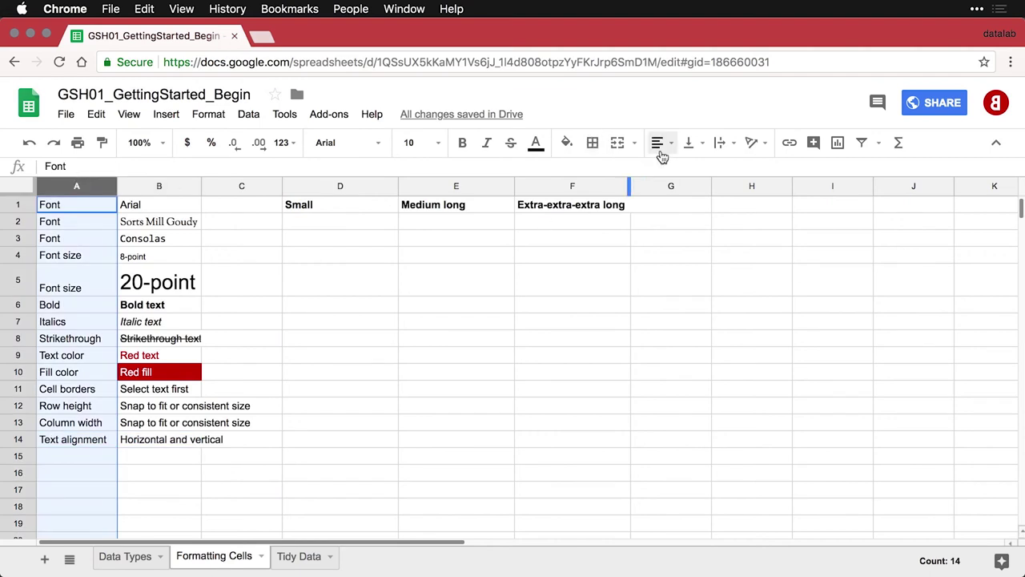
pyautogui.click(660, 142)
pyautogui.click(687, 175)
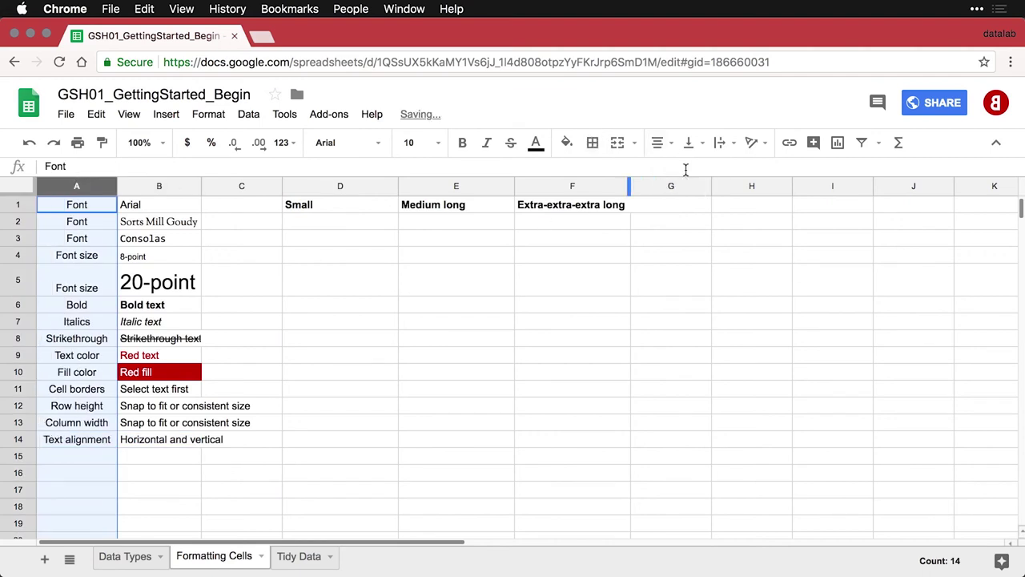
pyautogui.click(658, 143)
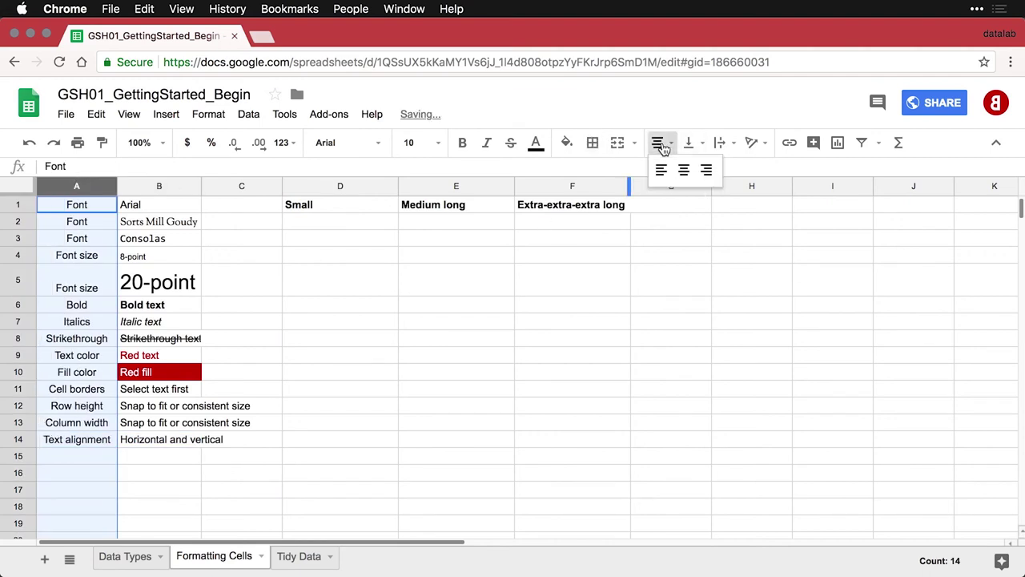
pyautogui.click(699, 170)
pyautogui.click(659, 143)
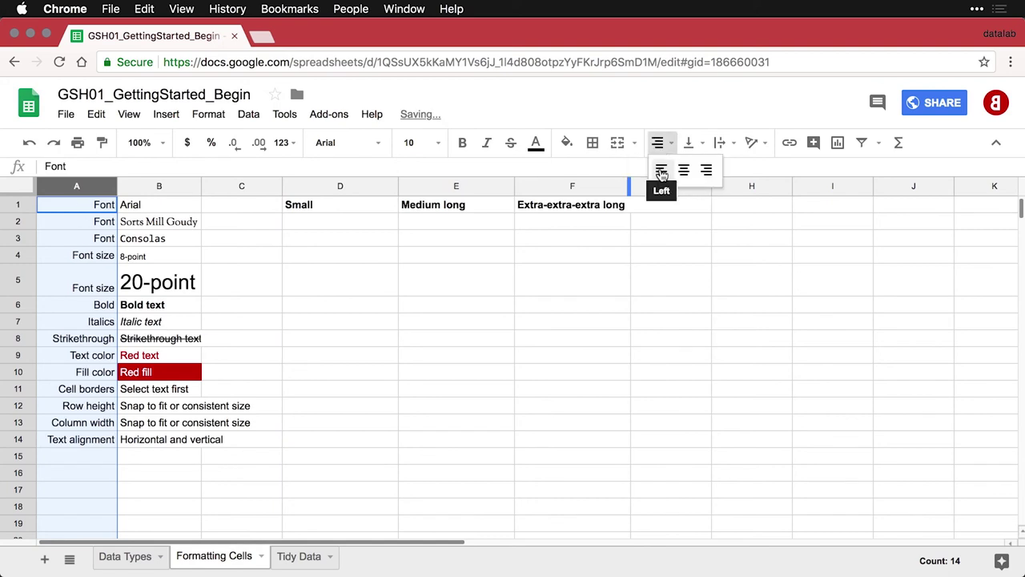
pyautogui.click(661, 169)
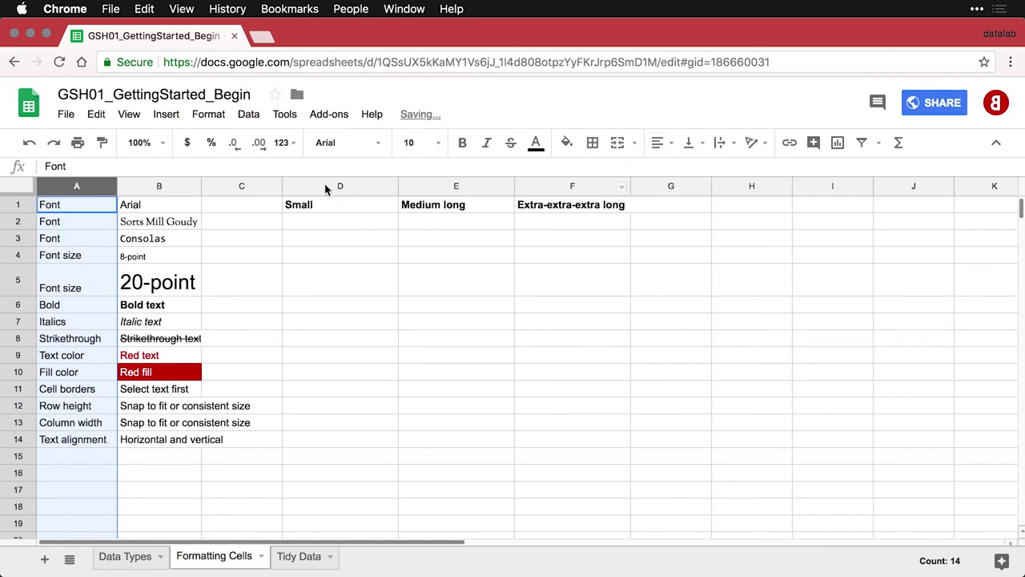
# - Center the contents of columns D to F horizontally
pyautogui.moveTo(328, 186); pyautogui.dragTo(539, 202)
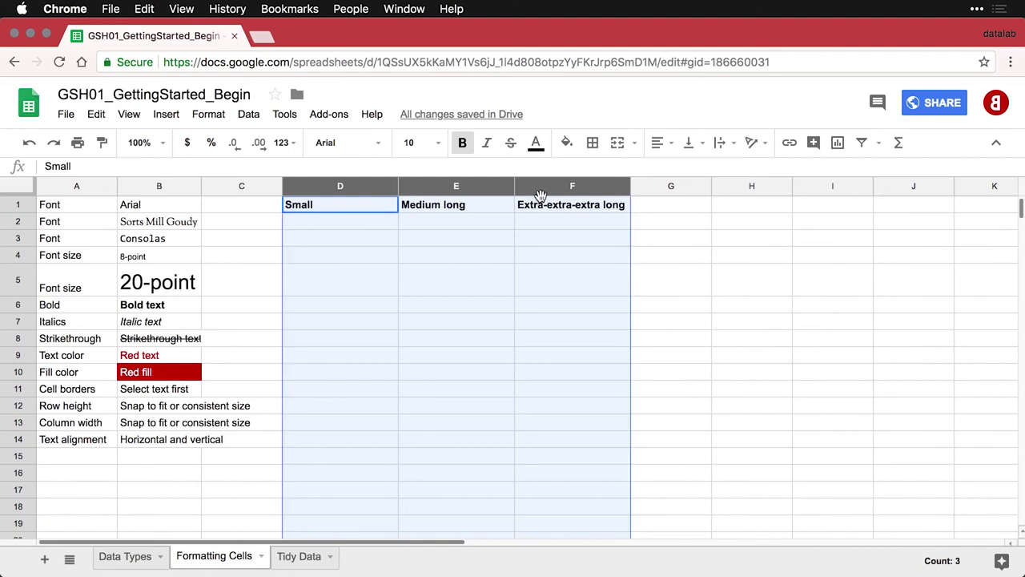
pyautogui.click(661, 145)
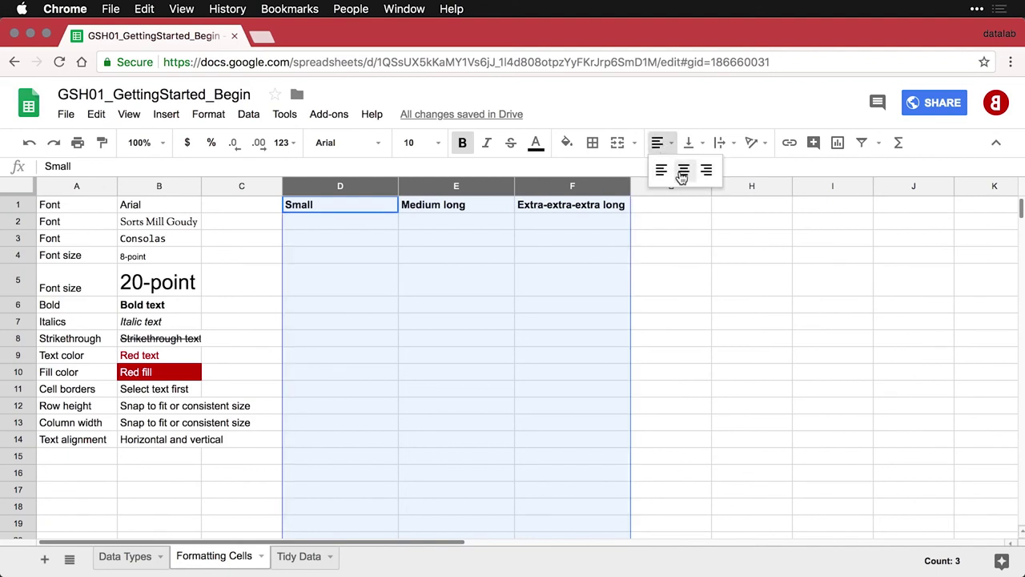
pyautogui.click(683, 170)
pyautogui.click(542, 250)
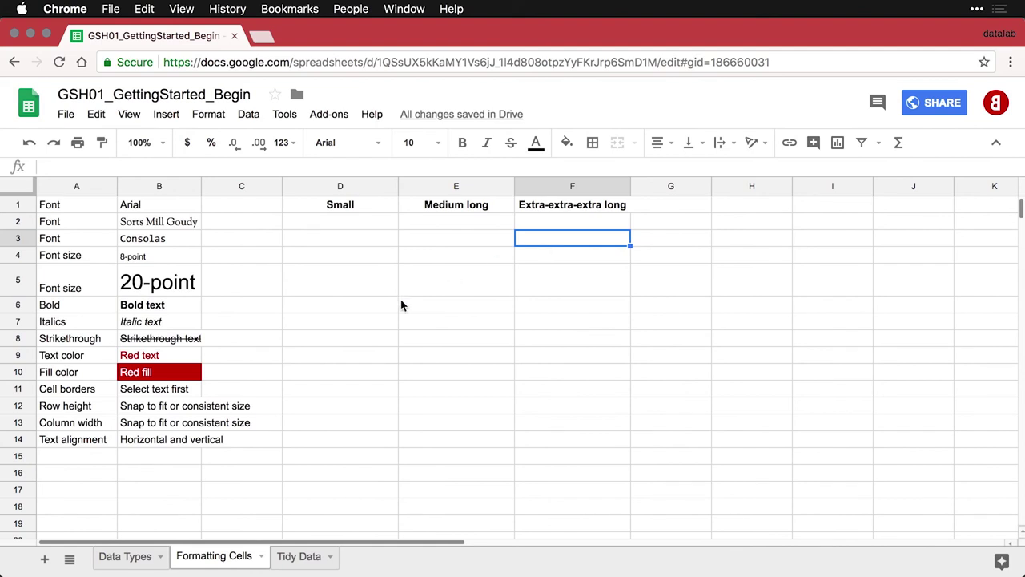
# - Enter Text wrapping and Overflow, wrap, and clip in A15:B15
pyautogui.click(92, 454)
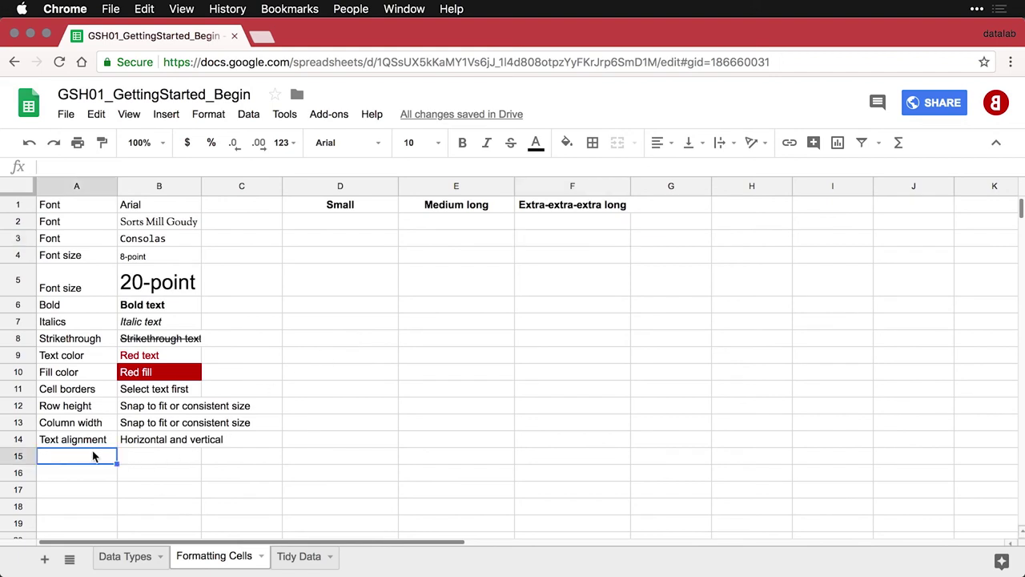
pyautogui.write('Text wrapping\tOverflow, wrap, and clip')
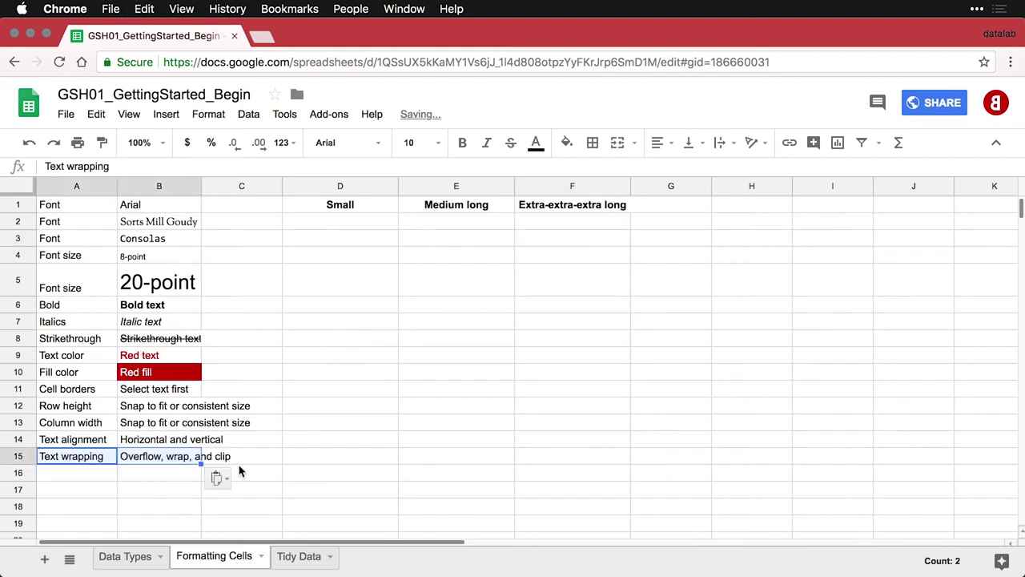
pyautogui.click(156, 463)
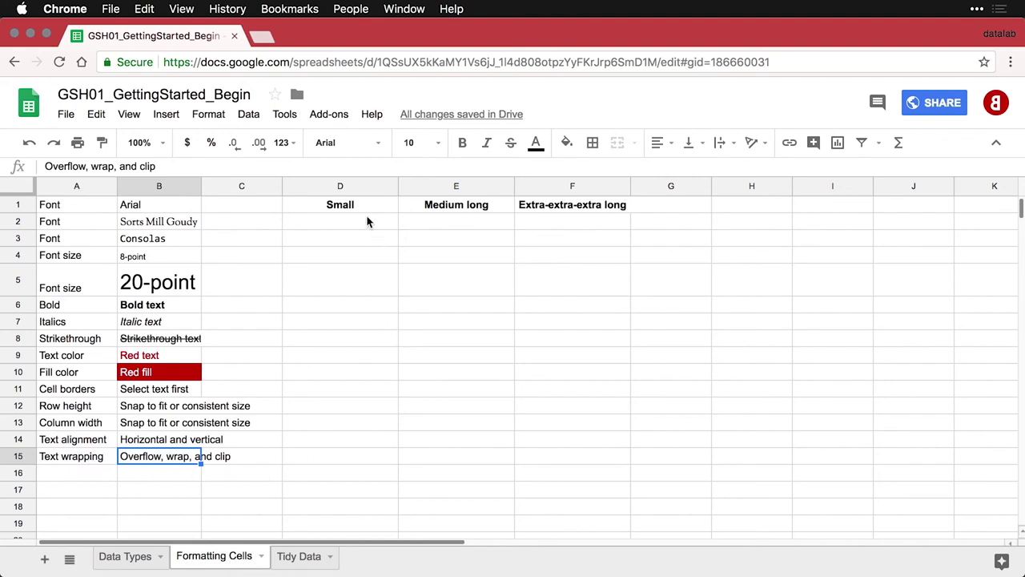
# - Narrow columns D to F to one equal width, just wide enough for Medium long, and wrap the text in F1
pyautogui.moveTo(342, 187); pyautogui.dragTo(588, 191)
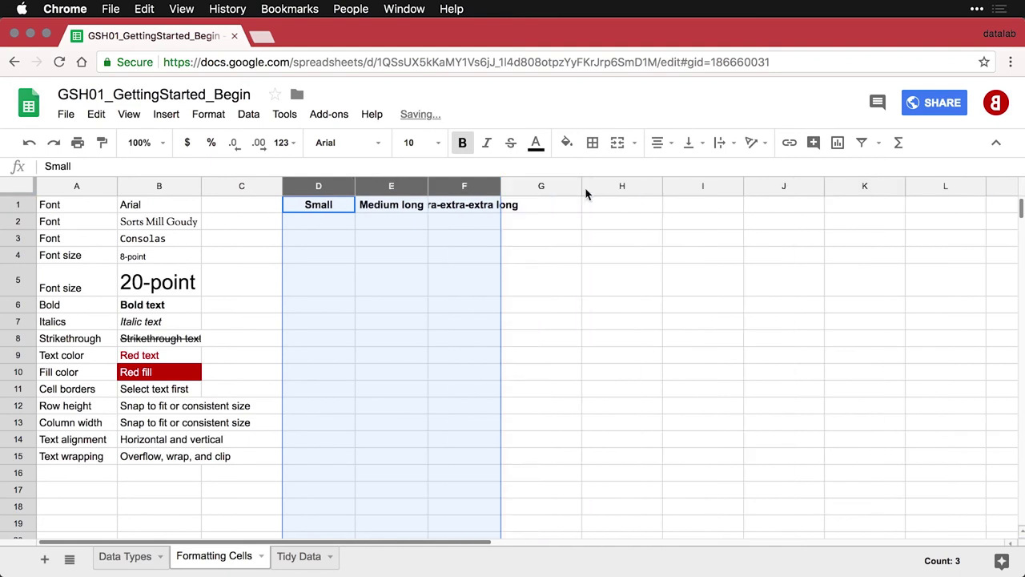
pyautogui.click(470, 207)
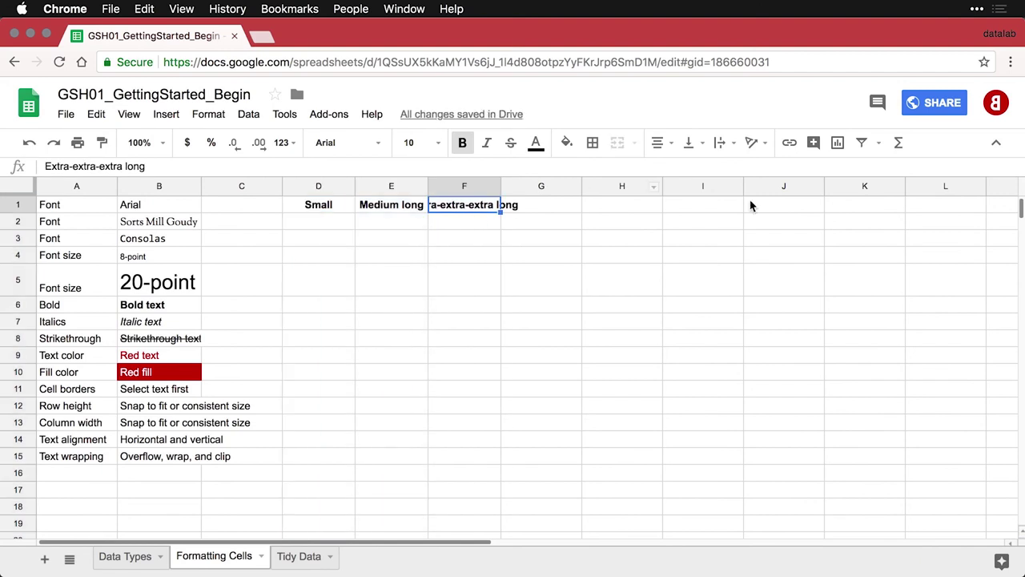
pyautogui.click(735, 145)
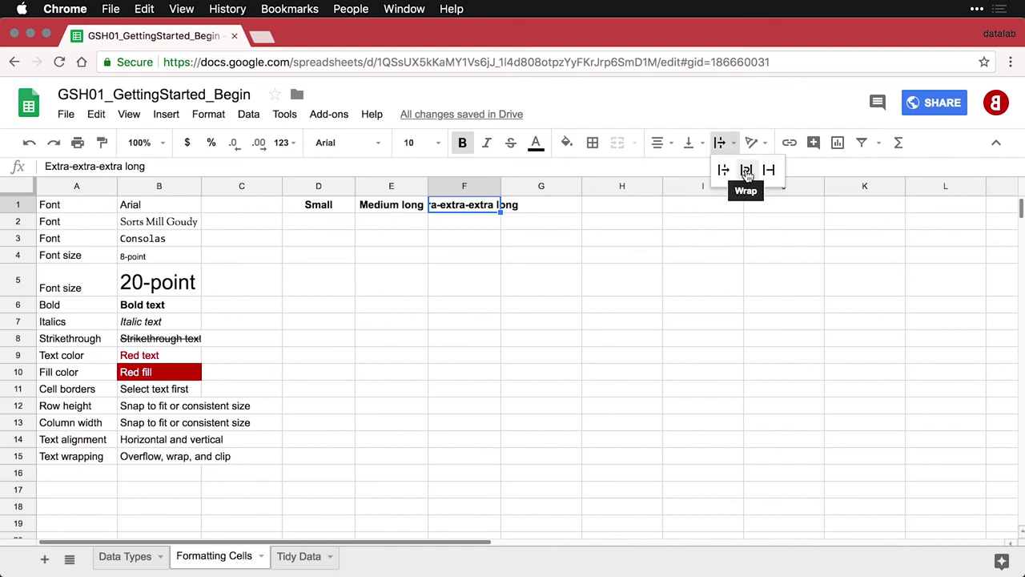
pyautogui.click(746, 171)
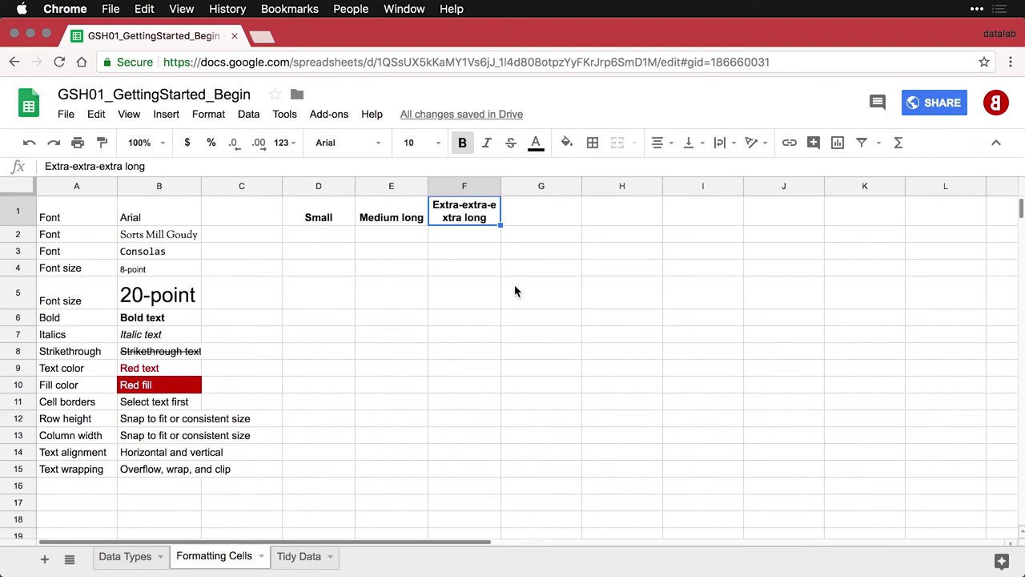
# - Replace the hyphens in the F1 heading with spaces so it reads Extra extra extra long
pyautogui.doubleClick(488, 208)
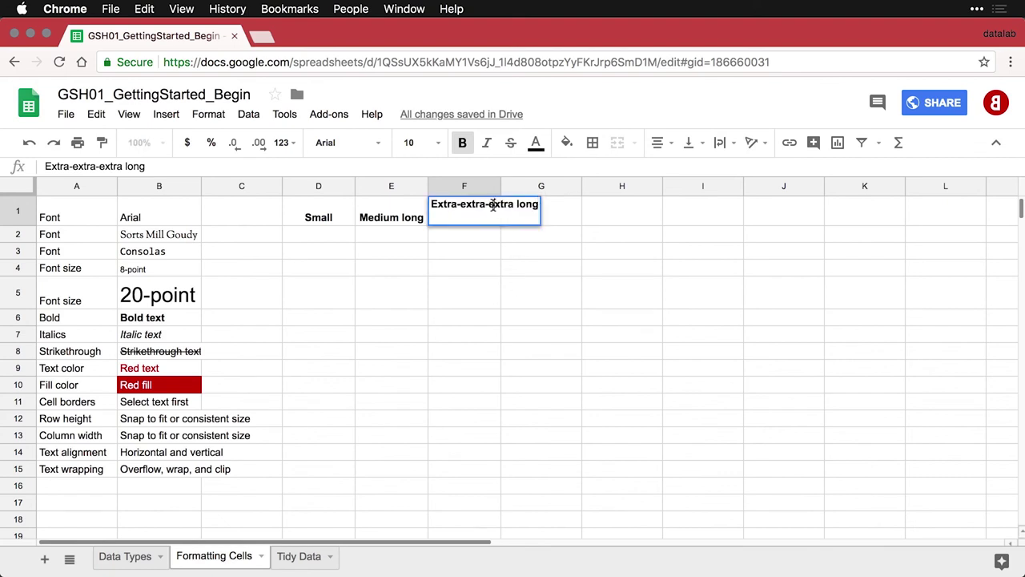
pyautogui.click(493, 205)
pyautogui.press('BackSpace')
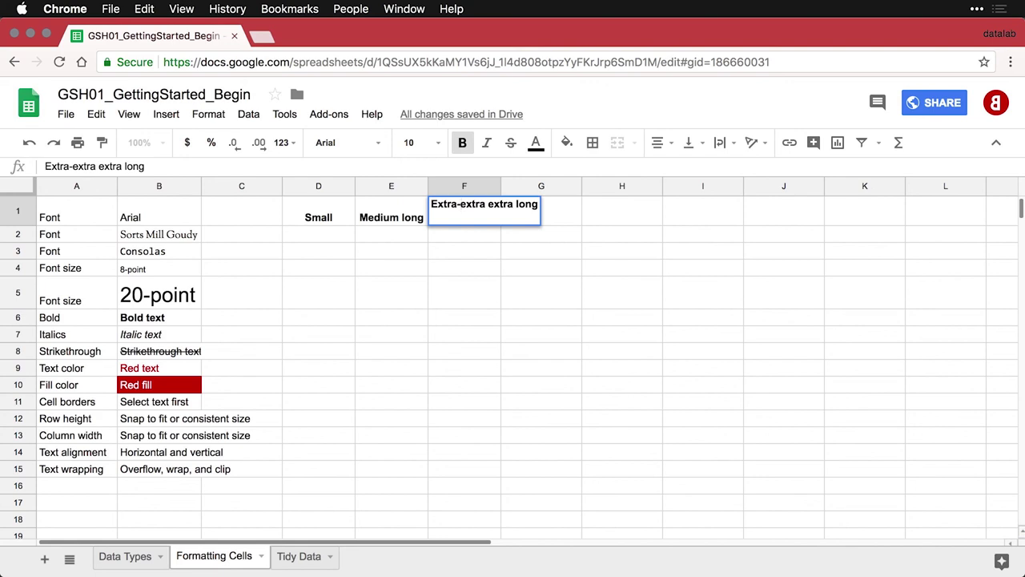
pyautogui.press('BackSpace')
pyautogui.press('Return')
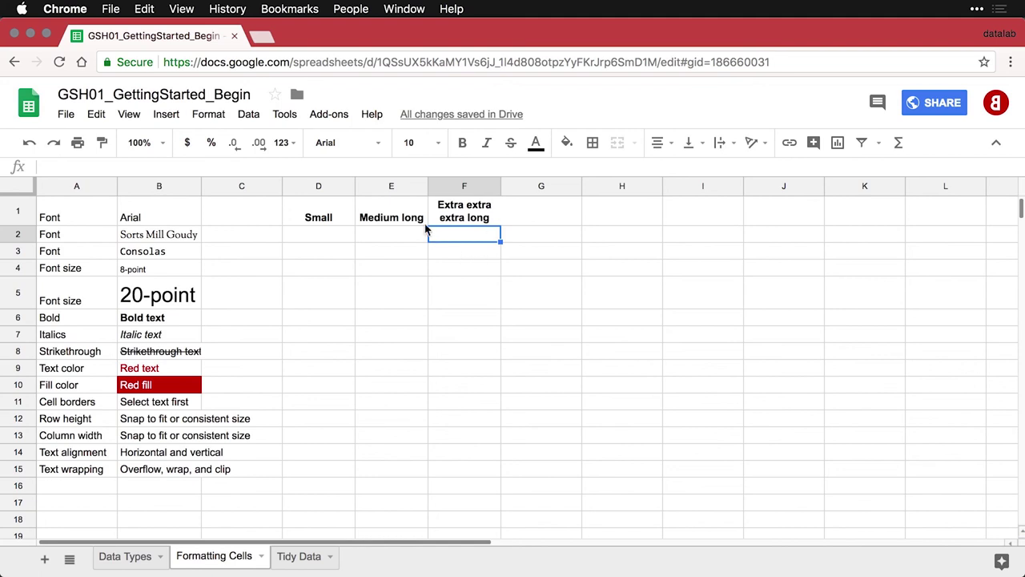
# - Try top and middle vertical alignment on the headings in D1:E1, and set them back to bottom alignment
pyautogui.click(398, 221)
pyautogui.moveTo(371, 217); pyautogui.dragTo(350, 217)
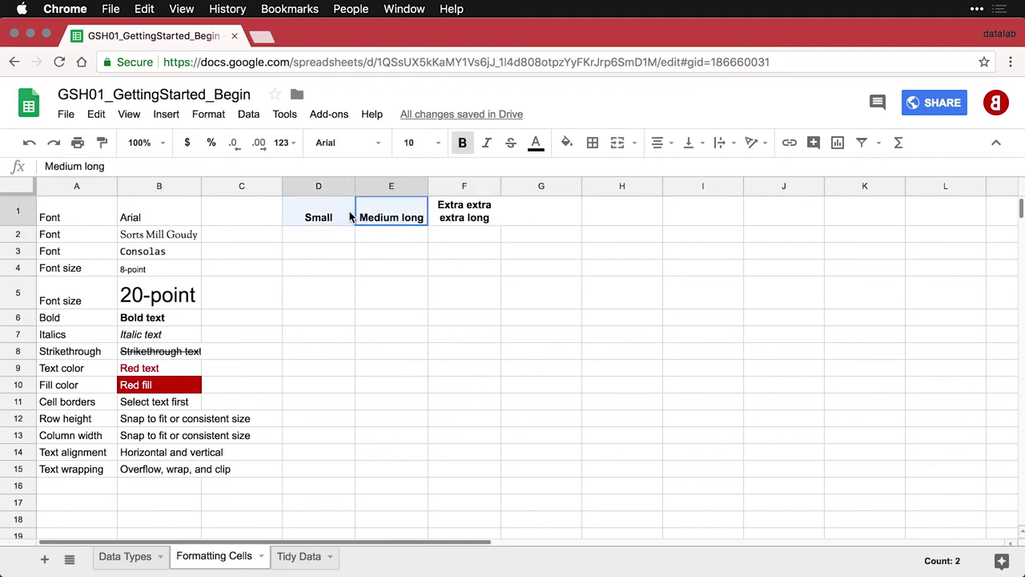
pyautogui.click(689, 143)
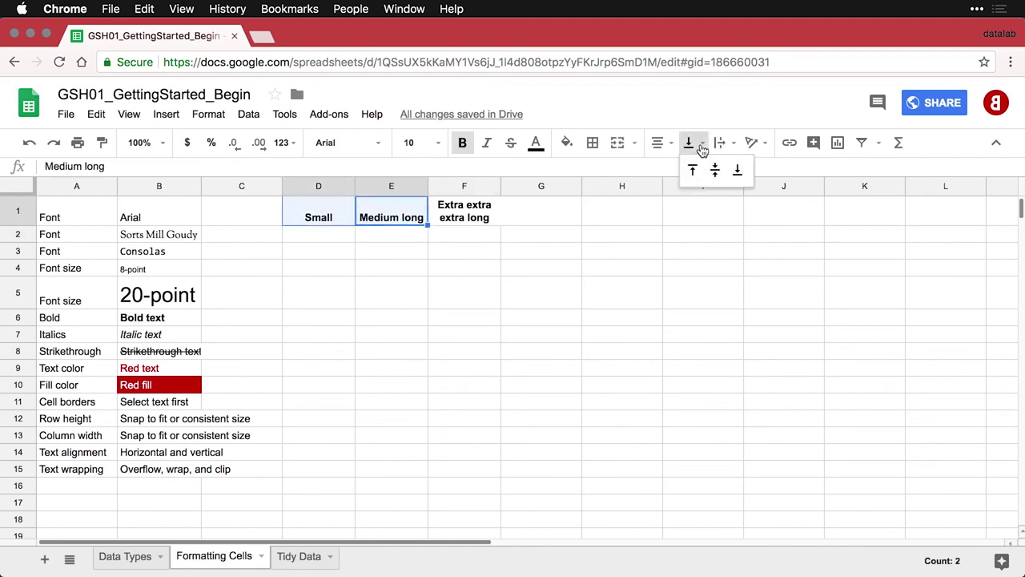
pyautogui.click(692, 168)
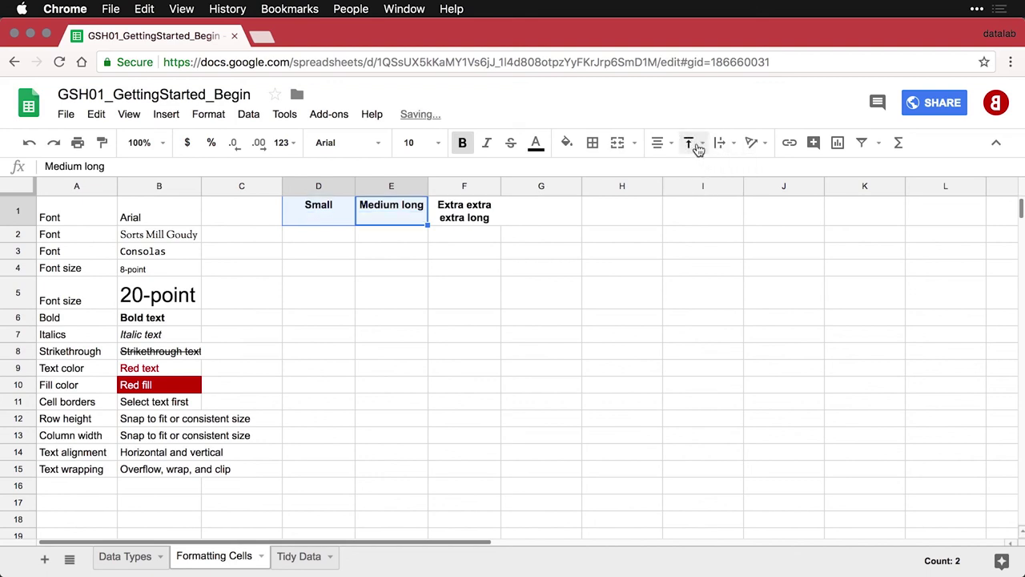
pyautogui.click(689, 143)
pyautogui.click(716, 171)
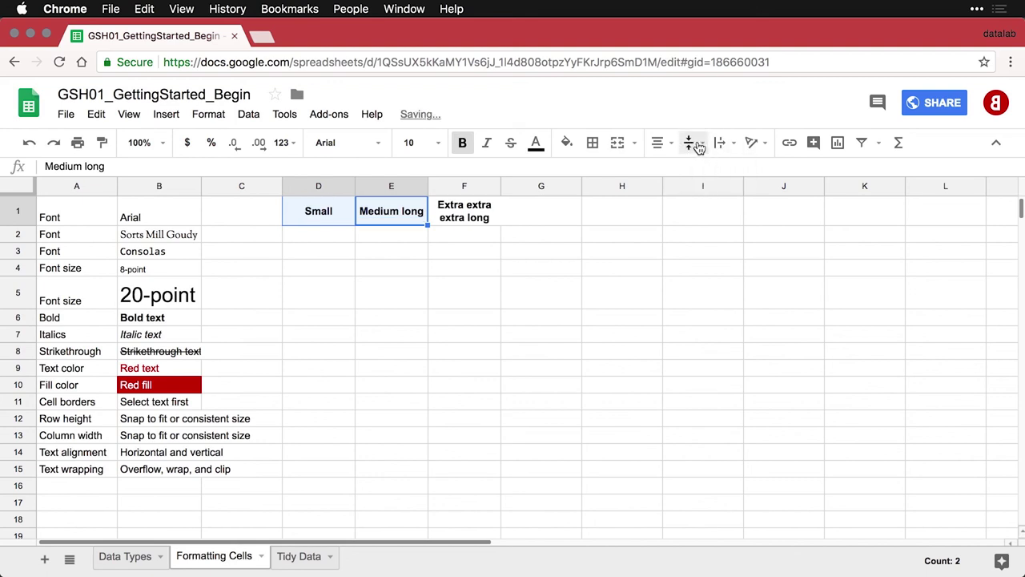
pyautogui.click(698, 145)
pyautogui.click(740, 170)
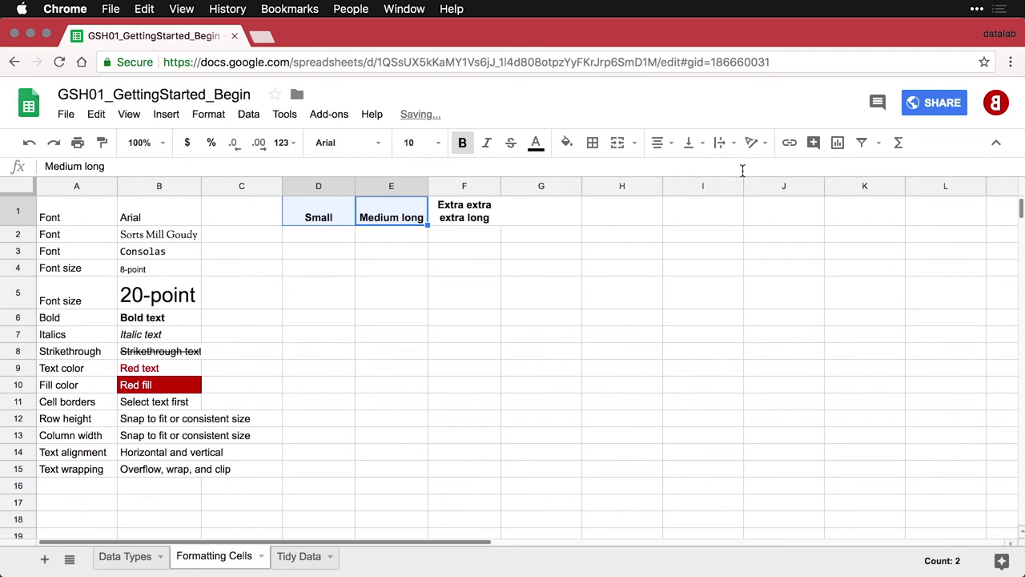